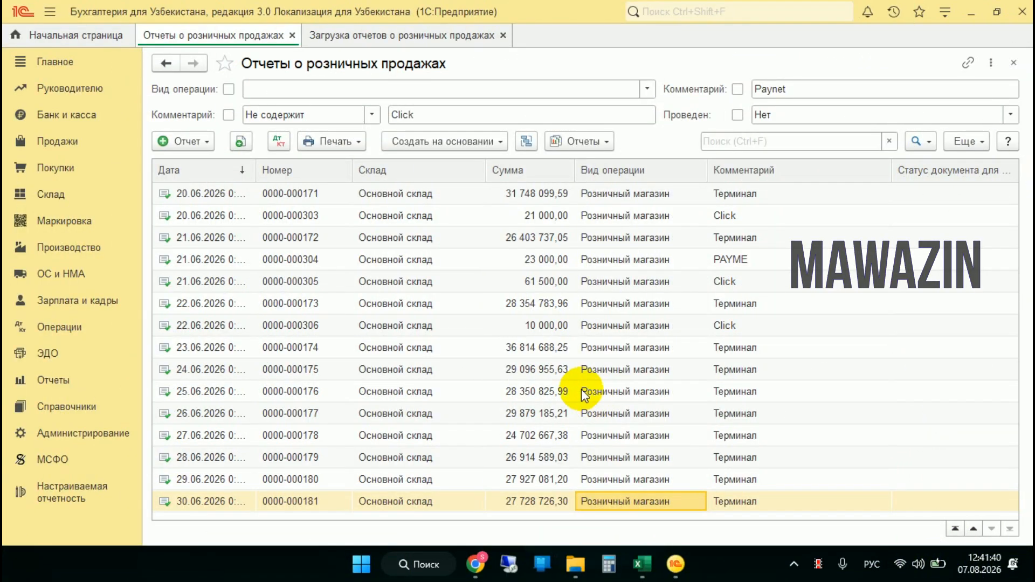
Switch to the tax portal's receipts page to view its Excel export options, then view the checks-info (1) workbook
{"action": "left_click", "coordinate": [473, 561]}
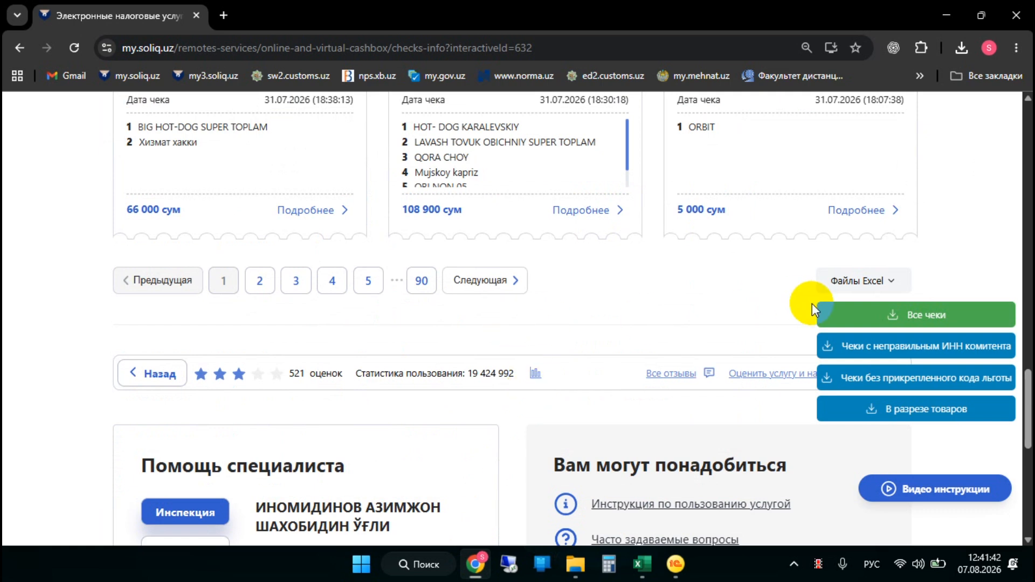
{"action": "mouse_move", "coordinate": [643, 562]}
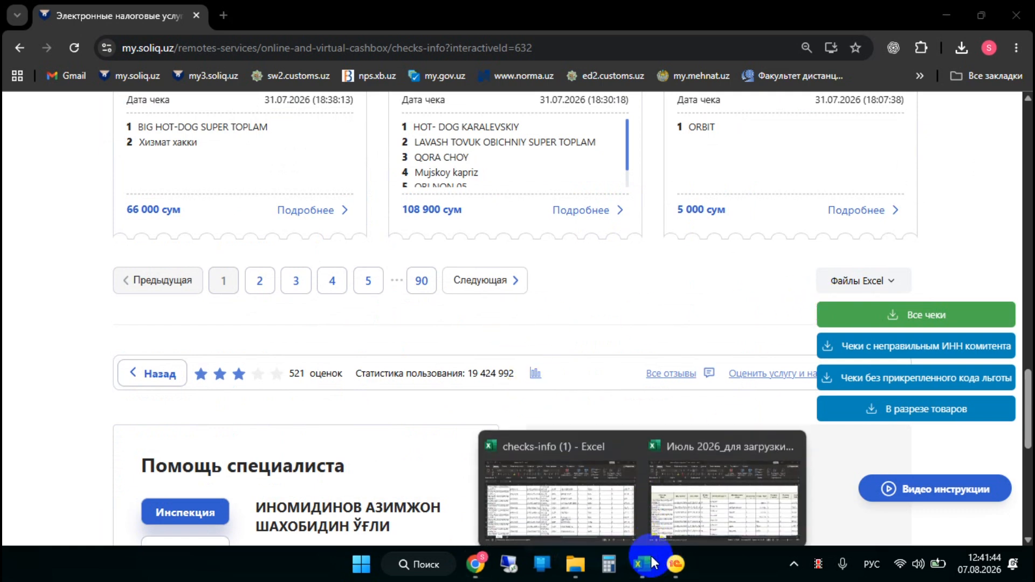
{"action": "left_click", "coordinate": [589, 503]}
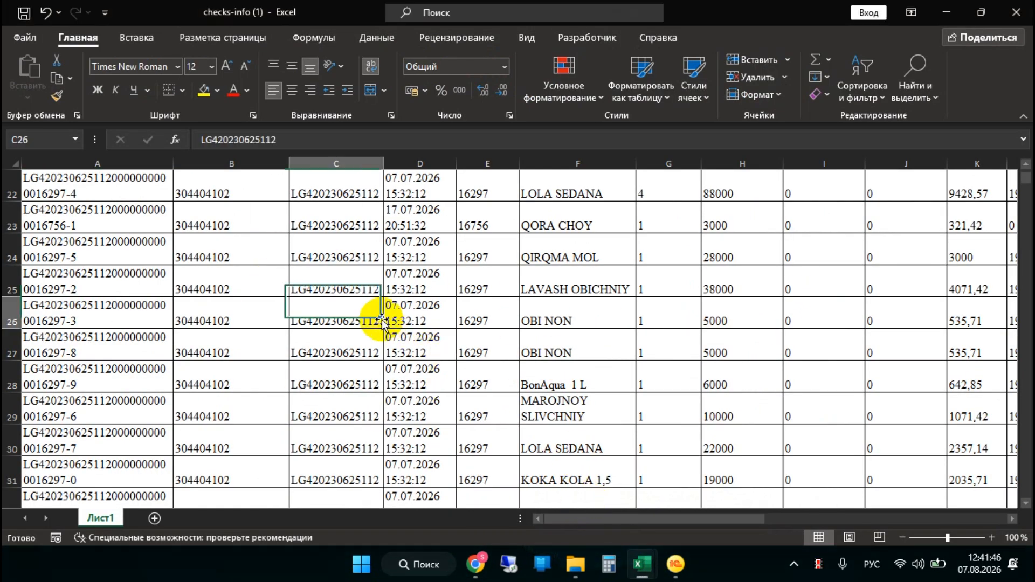
Bring up the workbook «Июль 2026_для загрузки в 1С_вид оплаты» and close it without saving changes
{"action": "mouse_move", "coordinate": [641, 563]}
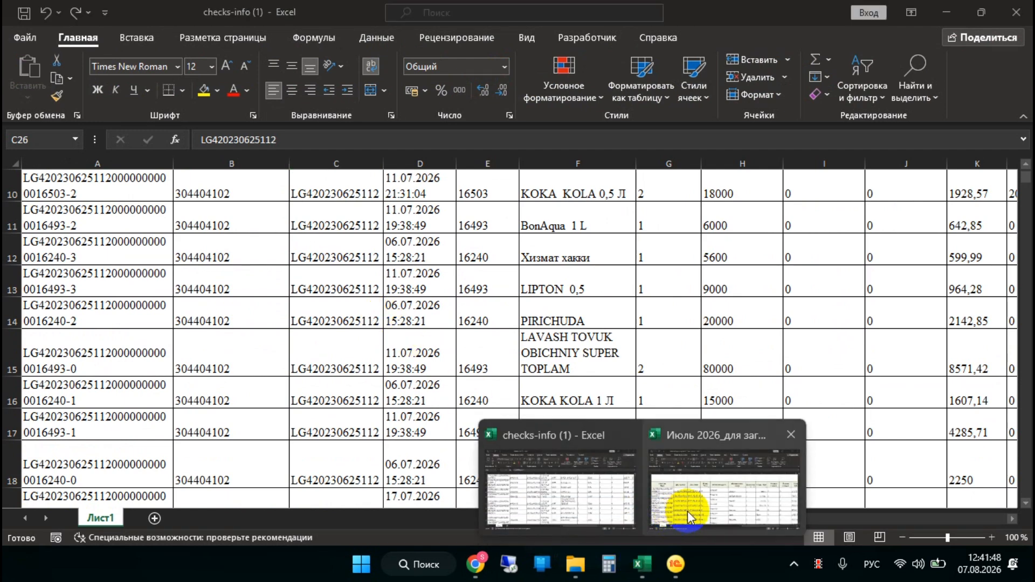
{"action": "left_click", "coordinate": [674, 509]}
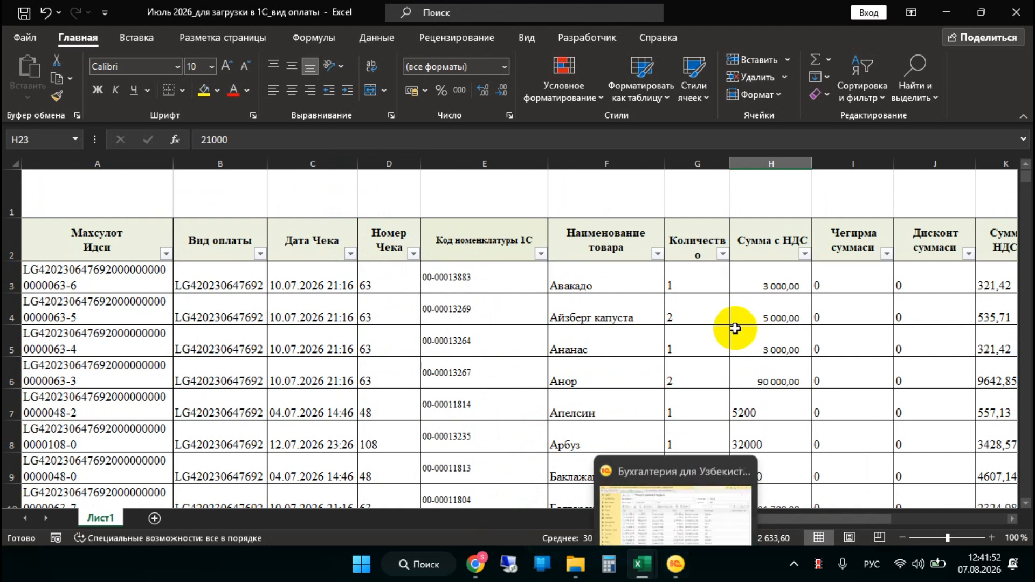
{"action": "left_click", "coordinate": [1021, 13]}
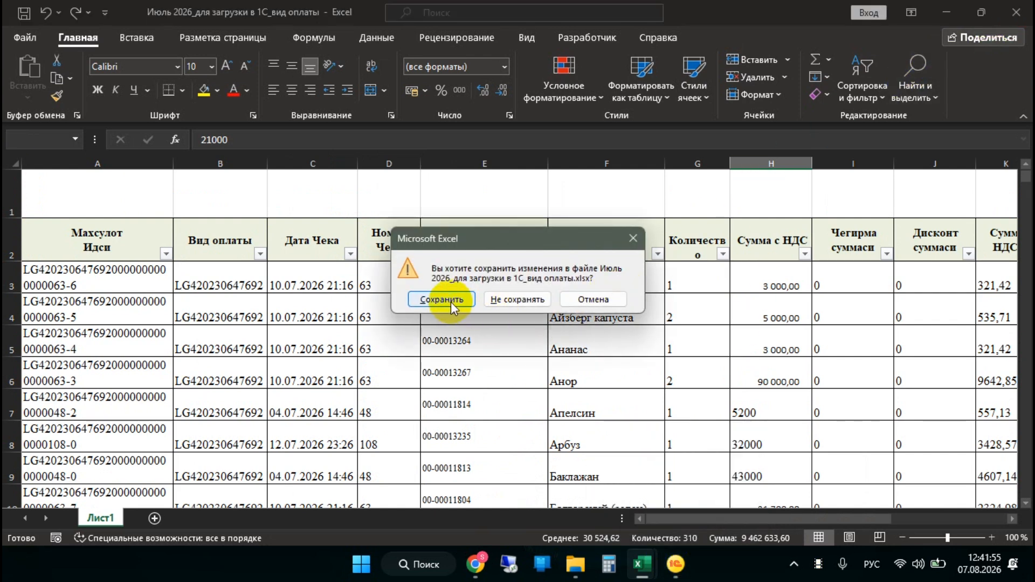
{"action": "left_click", "coordinate": [516, 299]}
Switch to 1C and open the external processing file «ЗагрузкаОтчетовОРозничныхПродажах — копия.epf»
{"action": "left_click", "coordinate": [675, 564]}
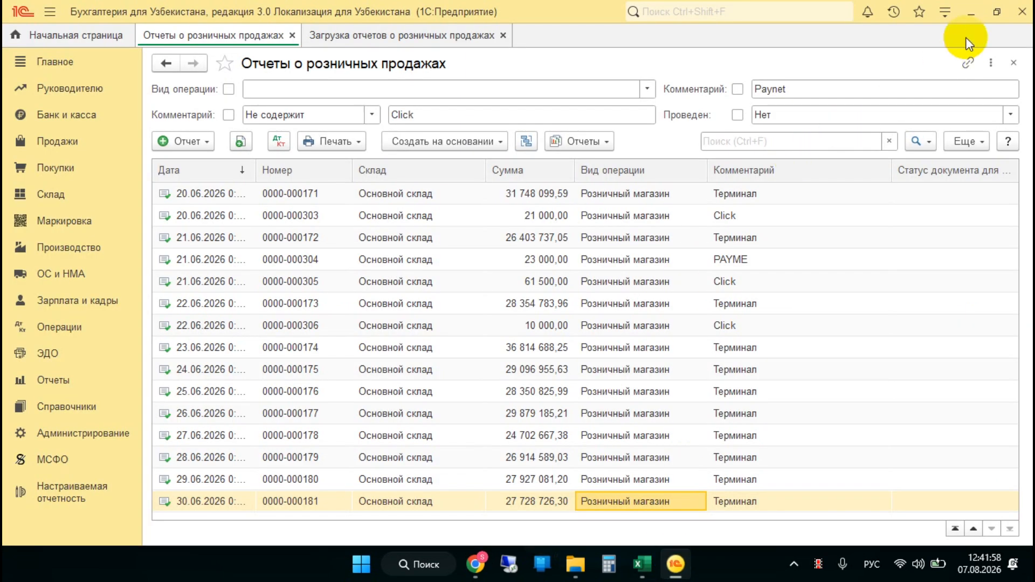
{"action": "left_click", "coordinate": [944, 13]}
{"action": "mouse_move", "coordinate": [836, 155]}
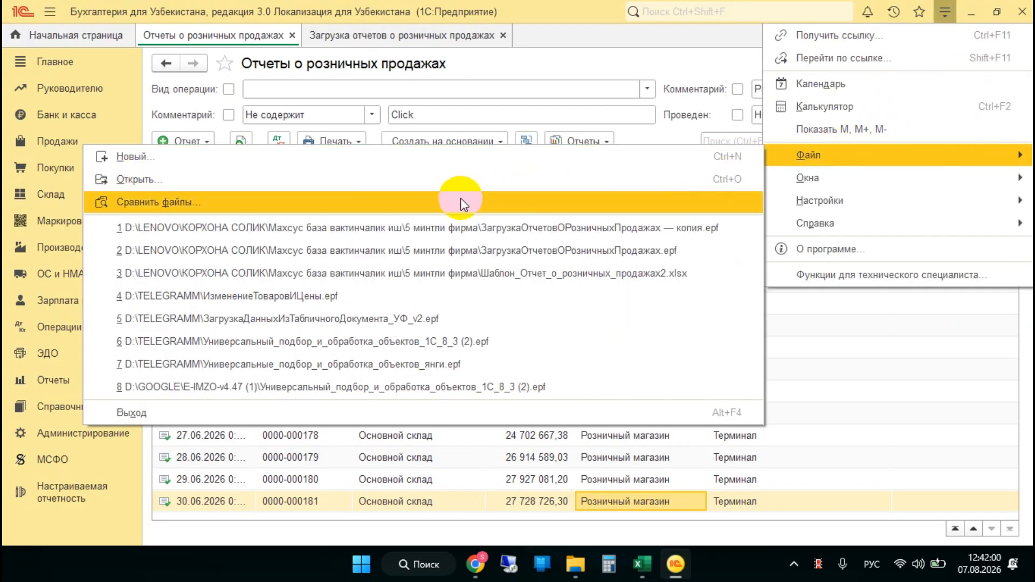
{"action": "left_click", "coordinate": [445, 186]}
{"action": "double_click", "coordinate": [411, 234]}
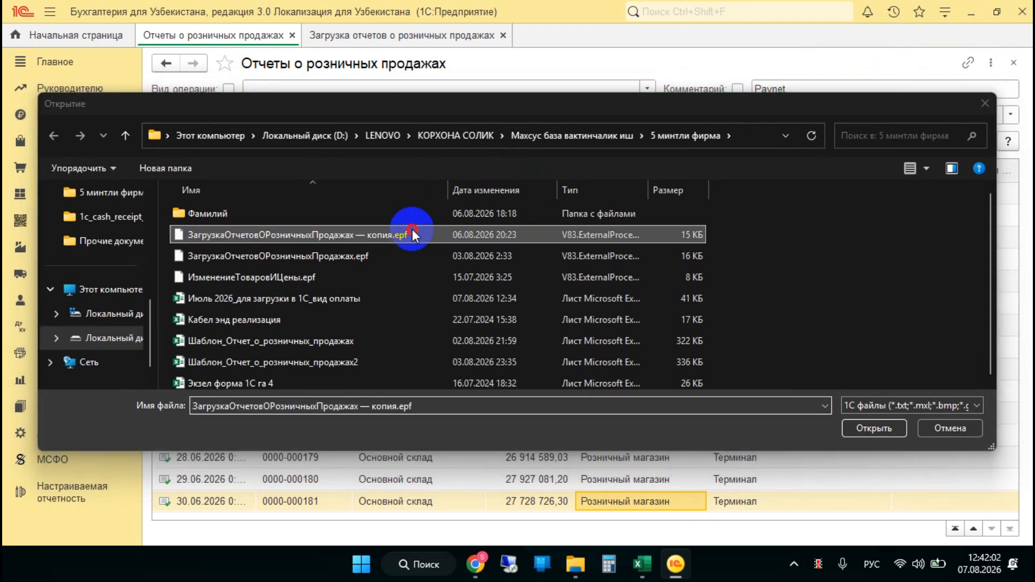
Set the income account to 9020.1, VAT account to 6410.1, expense account to 9120.1 and Субконто to «Основная группа»
{"action": "left_click", "coordinate": [246, 168]}
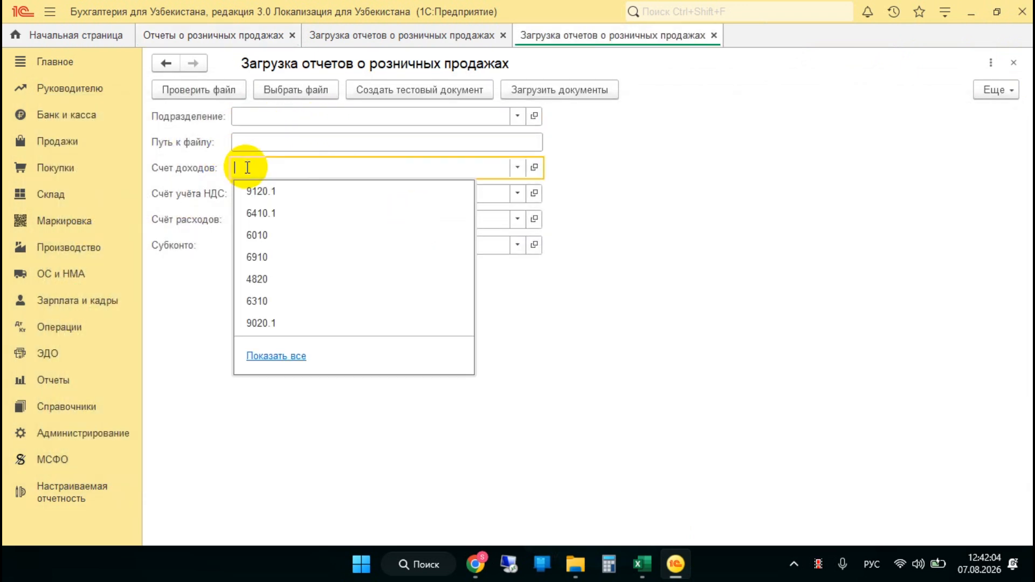
{"action": "left_click", "coordinate": [273, 320]}
{"action": "left_click", "coordinate": [277, 194]}
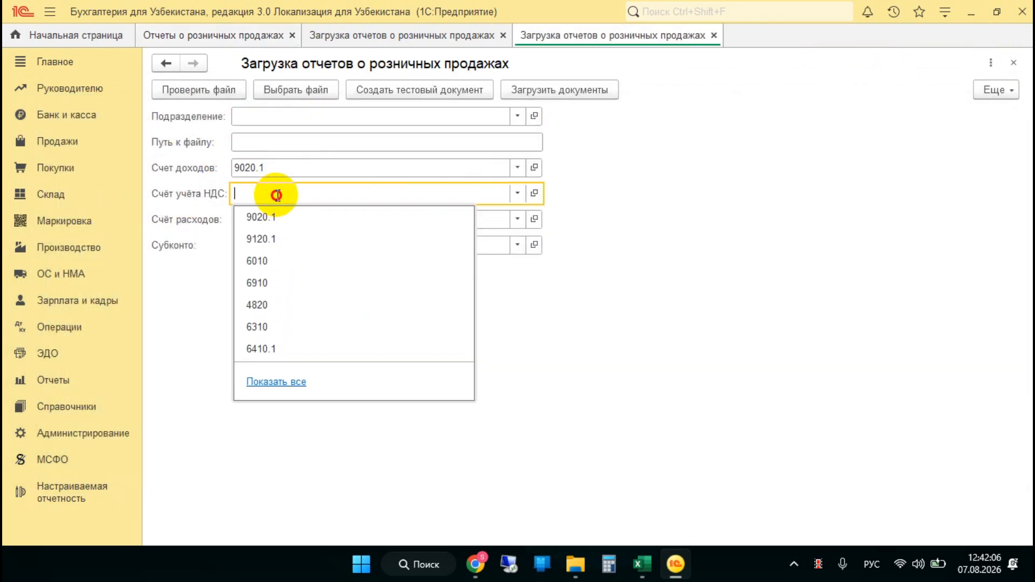
{"action": "left_click", "coordinate": [286, 345]}
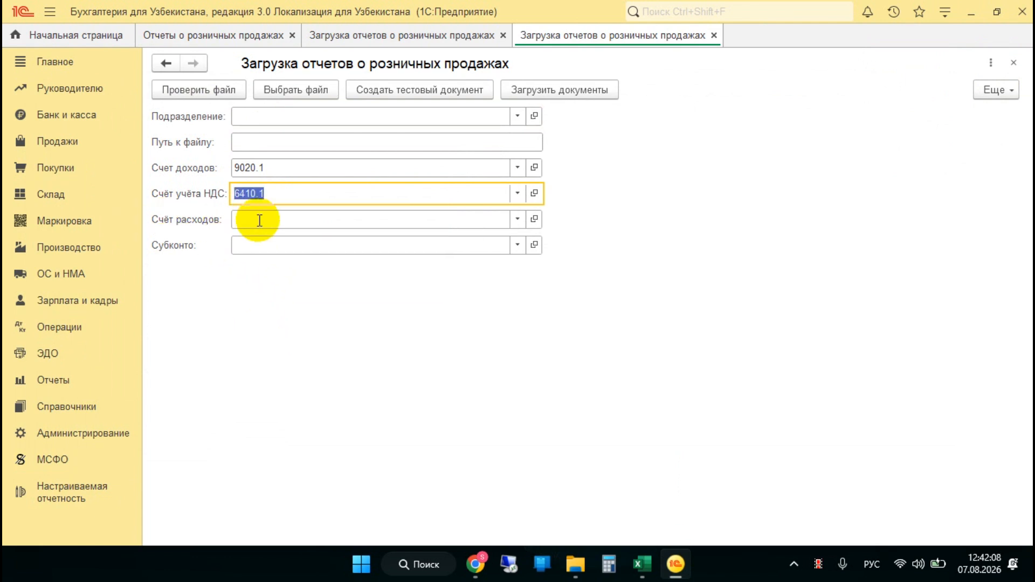
{"action": "left_click", "coordinate": [242, 220]}
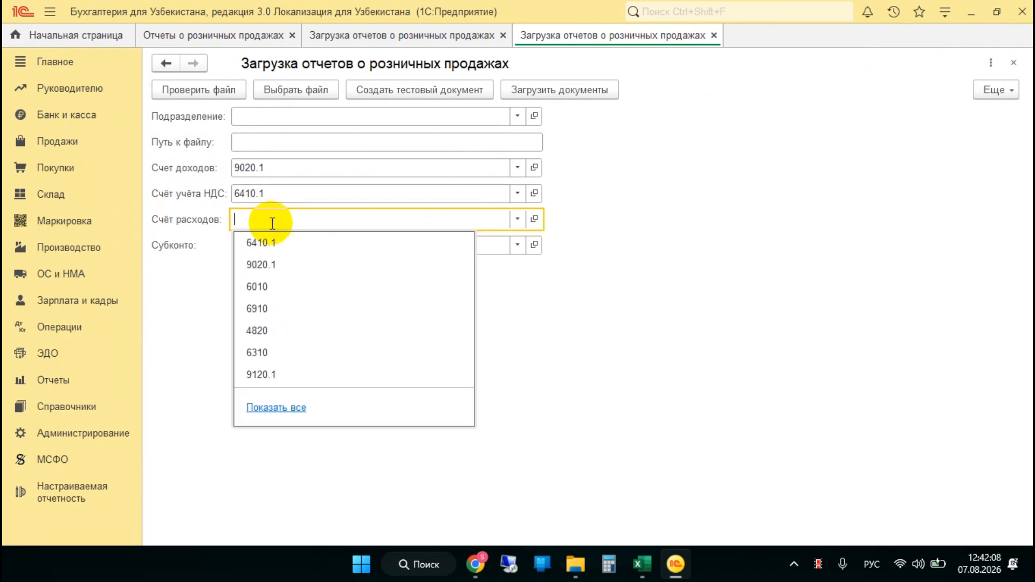
{"action": "left_click", "coordinate": [277, 374]}
{"action": "left_click", "coordinate": [242, 242]}
{"action": "left_click", "coordinate": [285, 268]}
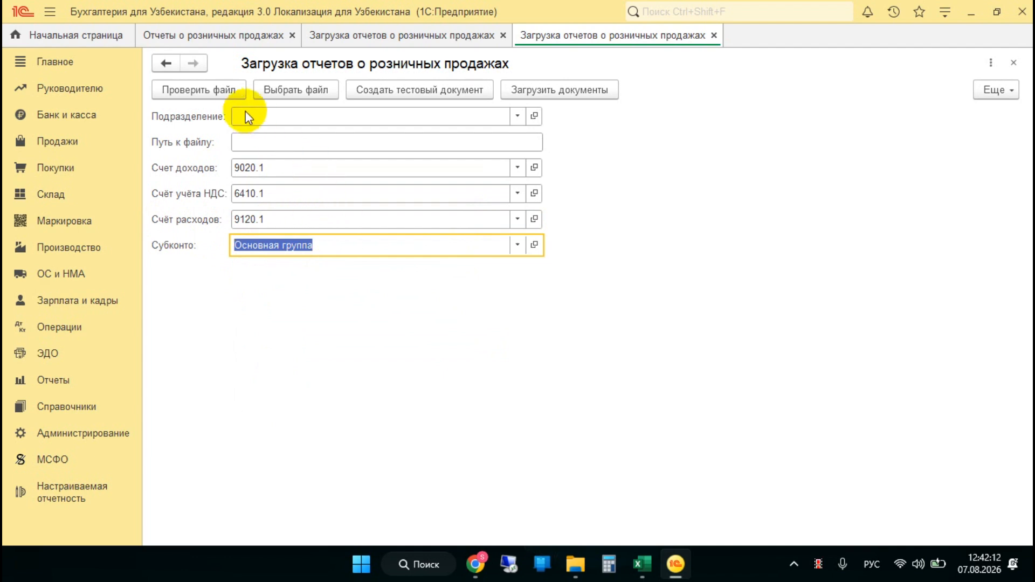
Choose «Июль 2026_для загрузки в 1С_вид оплаты» as the receipts file and run the file check
{"action": "left_click", "coordinate": [278, 90]}
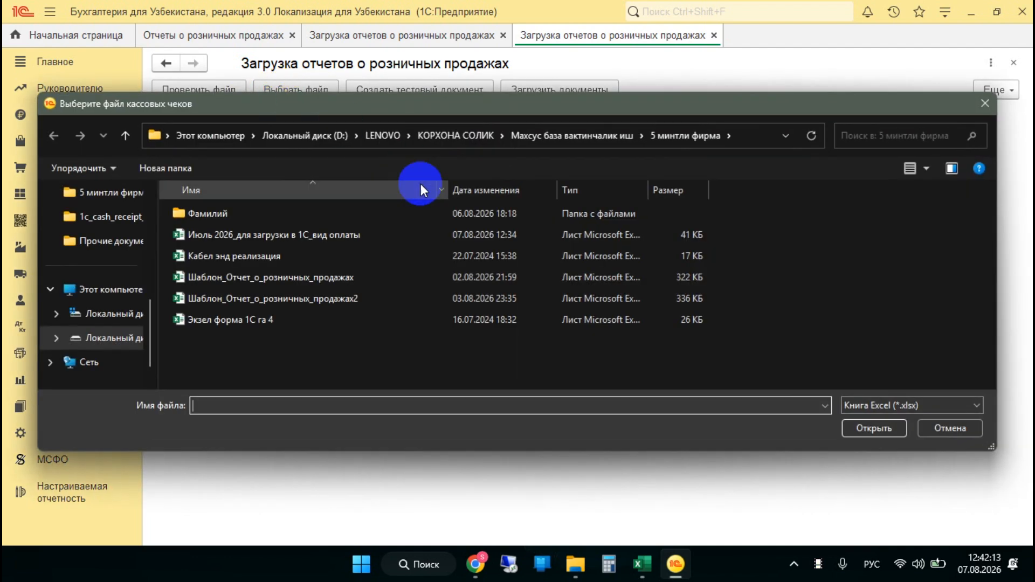
{"action": "double_click", "coordinate": [347, 237]}
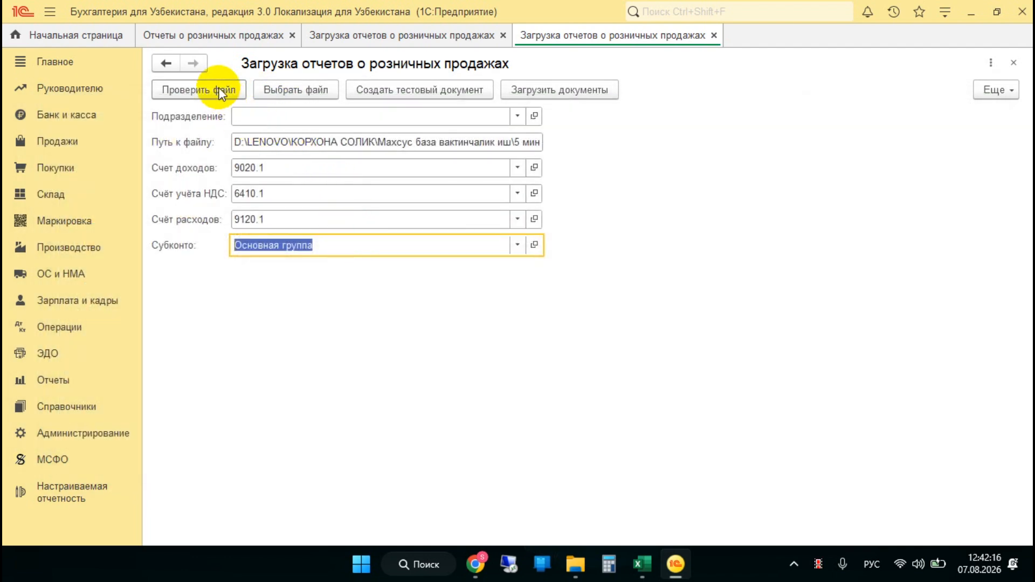
{"action": "left_click", "coordinate": [220, 91]}
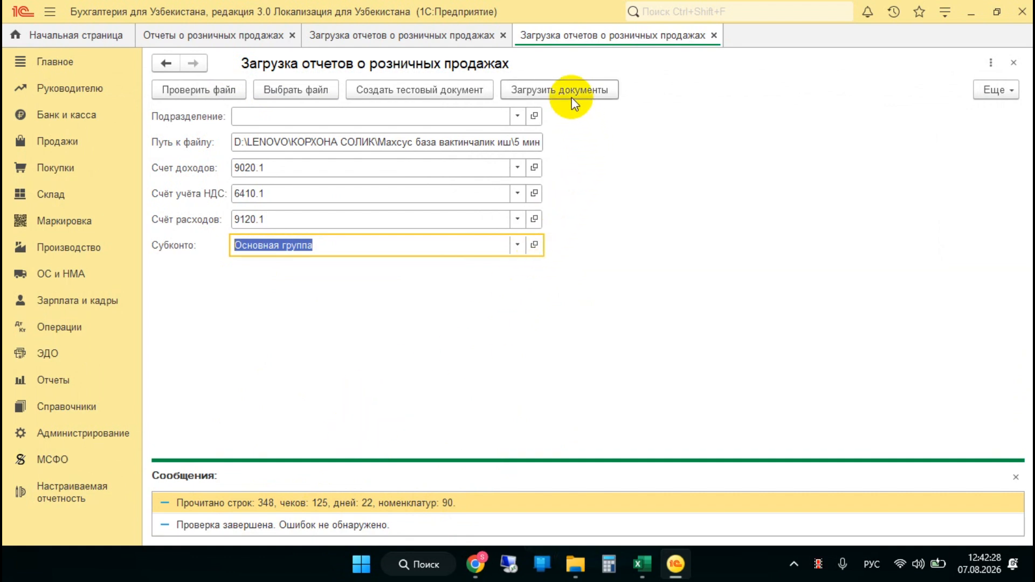
Refresh the list of retail sales reports to see its state before the import
{"action": "left_click", "coordinate": [215, 35]}
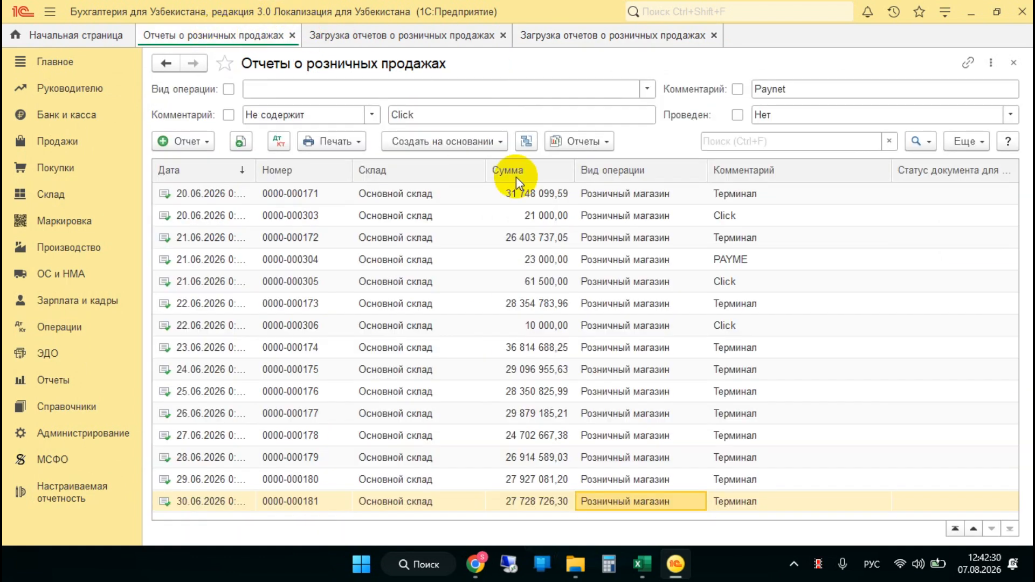
{"action": "left_click", "coordinate": [966, 142]}
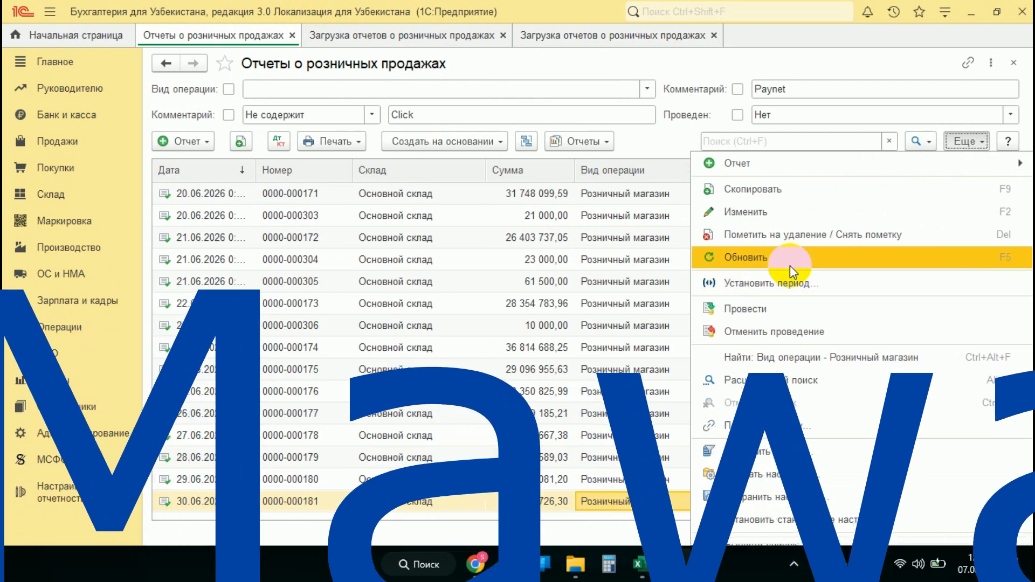
{"action": "left_click", "coordinate": [788, 264]}
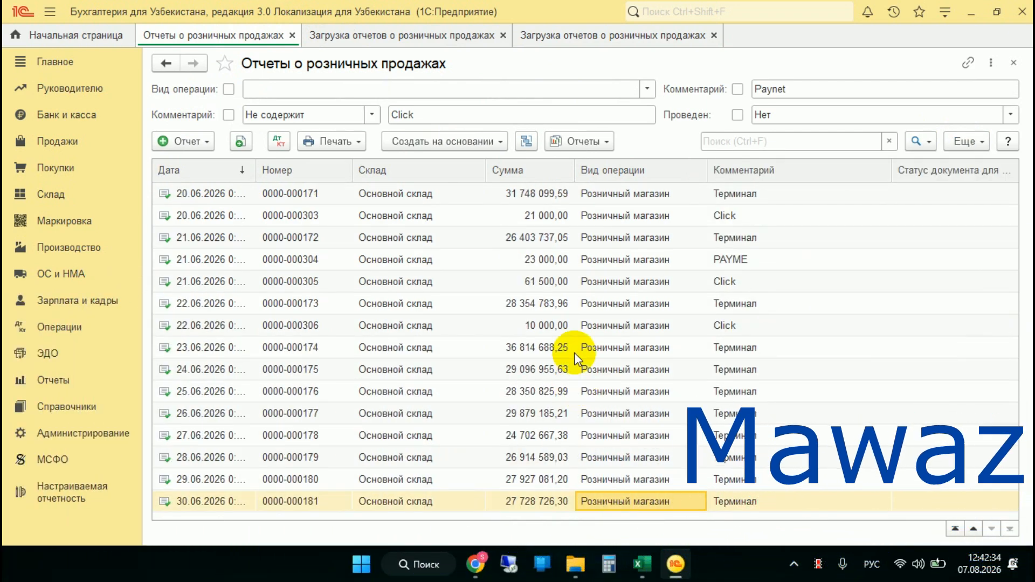
Load the documents from the checked receipts file and refresh the retail sales reports list
{"action": "left_click", "coordinate": [558, 38]}
{"action": "left_click", "coordinate": [565, 89]}
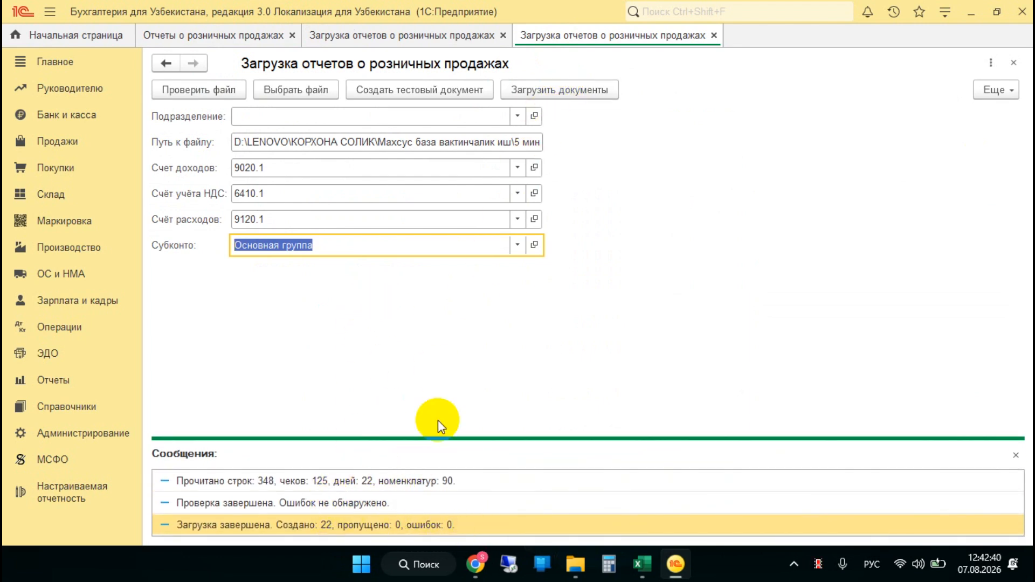
{"action": "left_click", "coordinate": [224, 31]}
{"action": "left_click", "coordinate": [968, 141]}
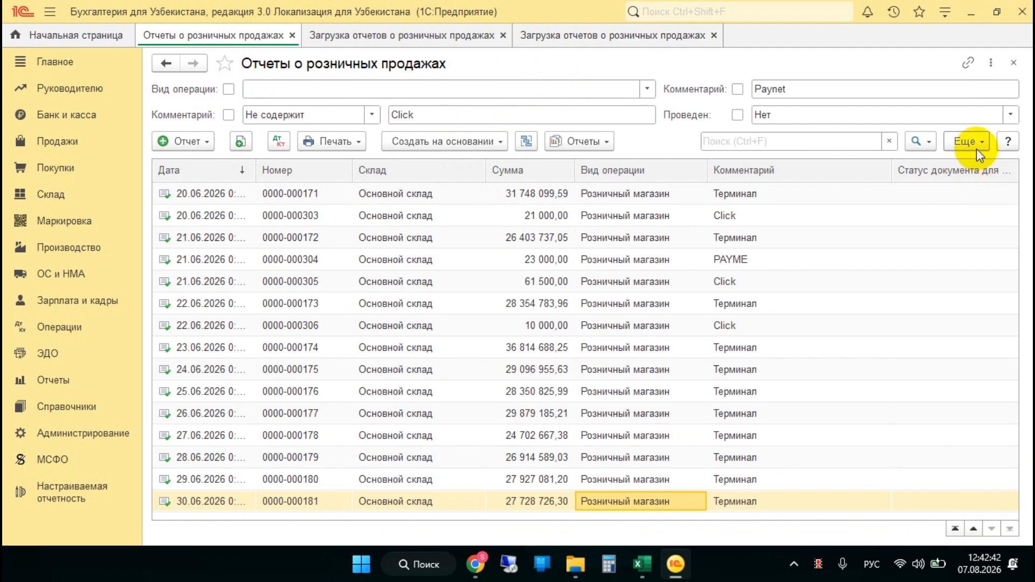
{"action": "left_click", "coordinate": [786, 254]}
Look through the imported July retail sales reports and select the one dated 03.07.2026
{"action": "scroll", "coordinate": [625, 362], "scroll_direction": "down", "scroll_amount": 3}
{"action": "scroll", "coordinate": [625, 362], "scroll_direction": "up", "scroll_amount": 3}
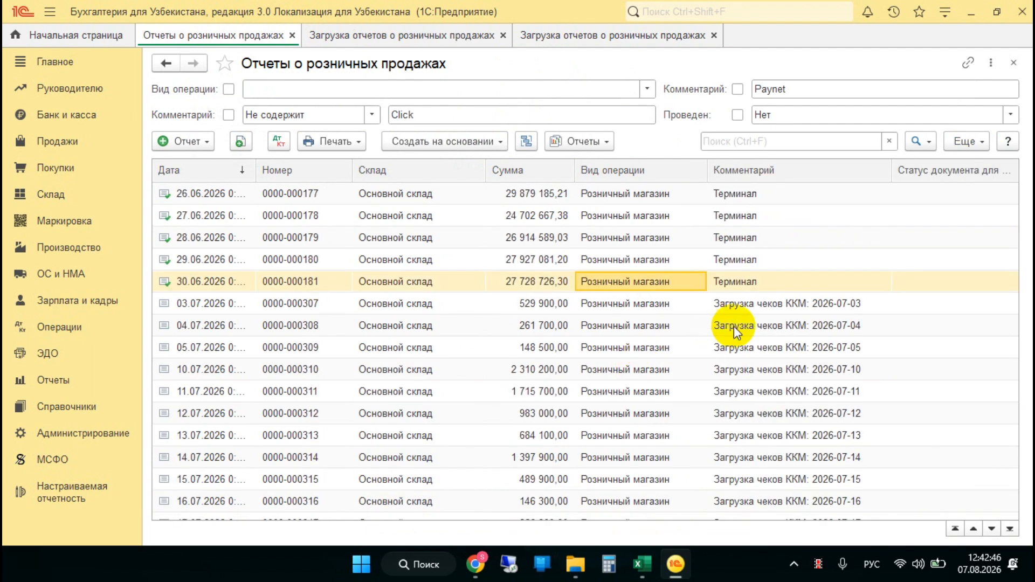
{"action": "left_click", "coordinate": [741, 307]}
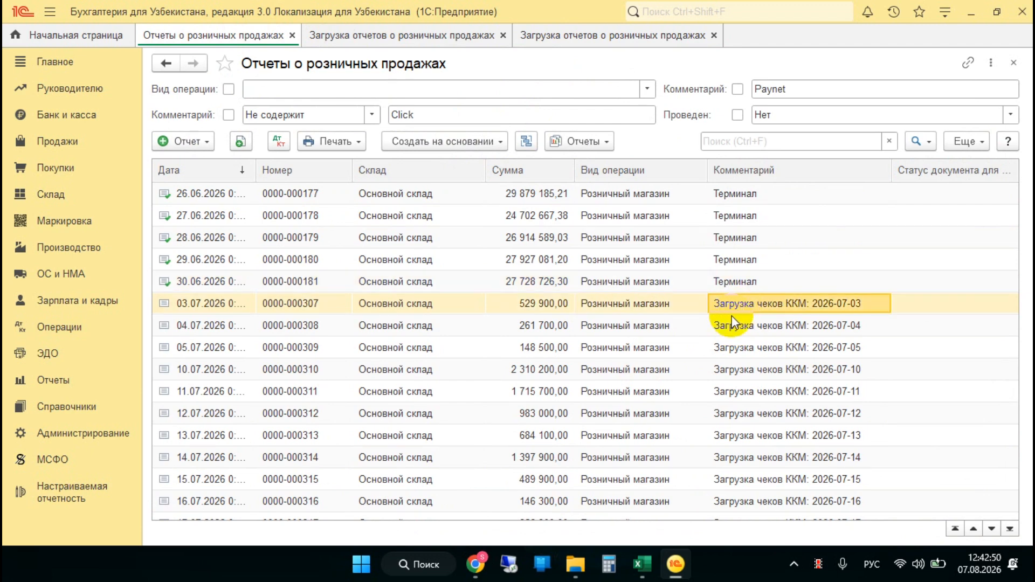
Open the recent workbook «Июль 2026_для загрузки в 1С_вид оплаты» from File Explorer
{"action": "left_click", "coordinate": [575, 564]}
{"action": "left_click", "coordinate": [390, 375]}
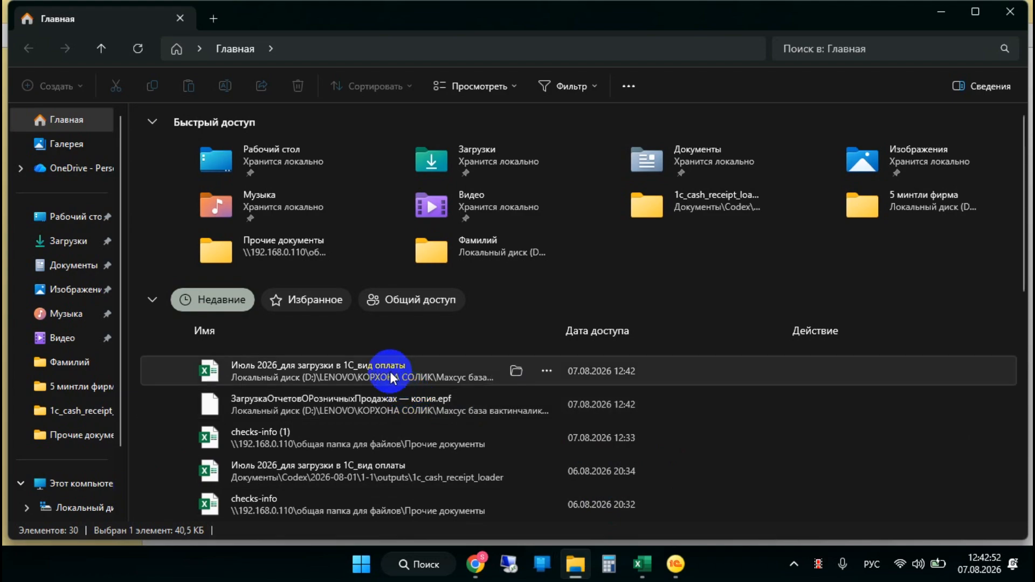
{"action": "double_click", "coordinate": [403, 386]}
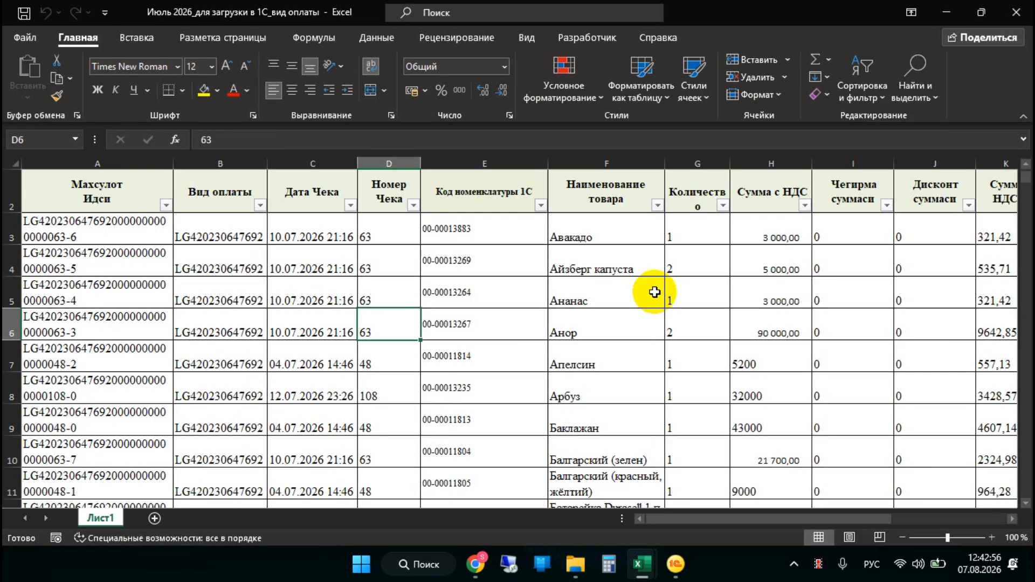
Filter the «Дата Чека» column to show only receipts from 3 July 2026
{"action": "scroll", "coordinate": [550, 270], "scroll_direction": "up", "scroll_amount": 1}
{"action": "left_click", "coordinate": [350, 253]}
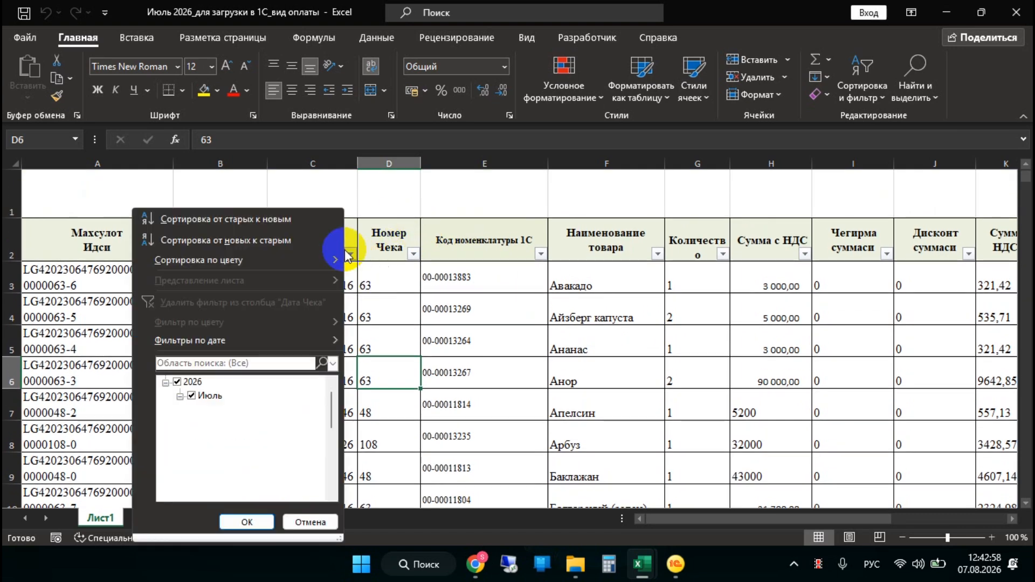
{"action": "left_click", "coordinate": [176, 381]}
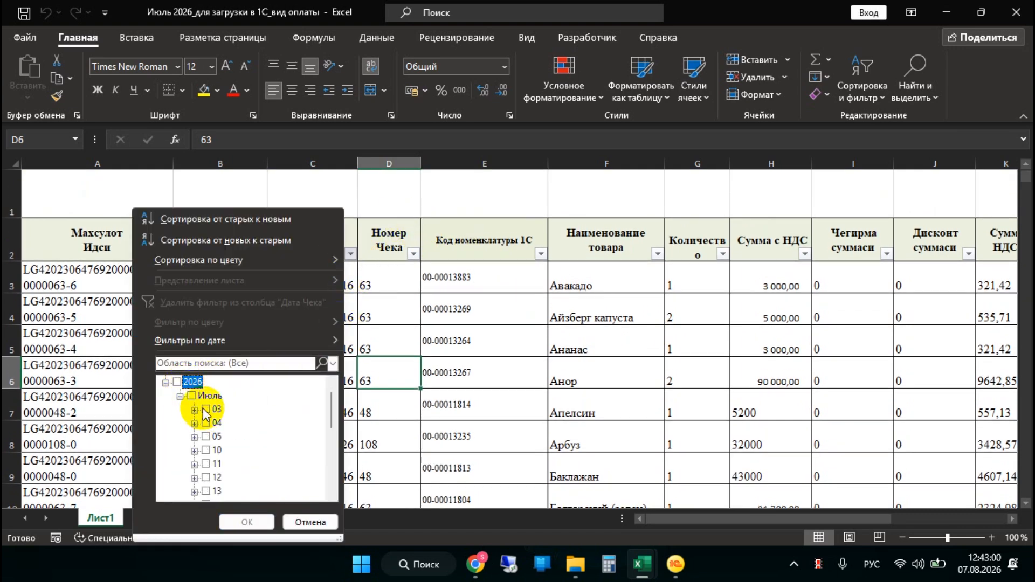
{"action": "left_click", "coordinate": [206, 409]}
{"action": "left_click", "coordinate": [248, 522]}
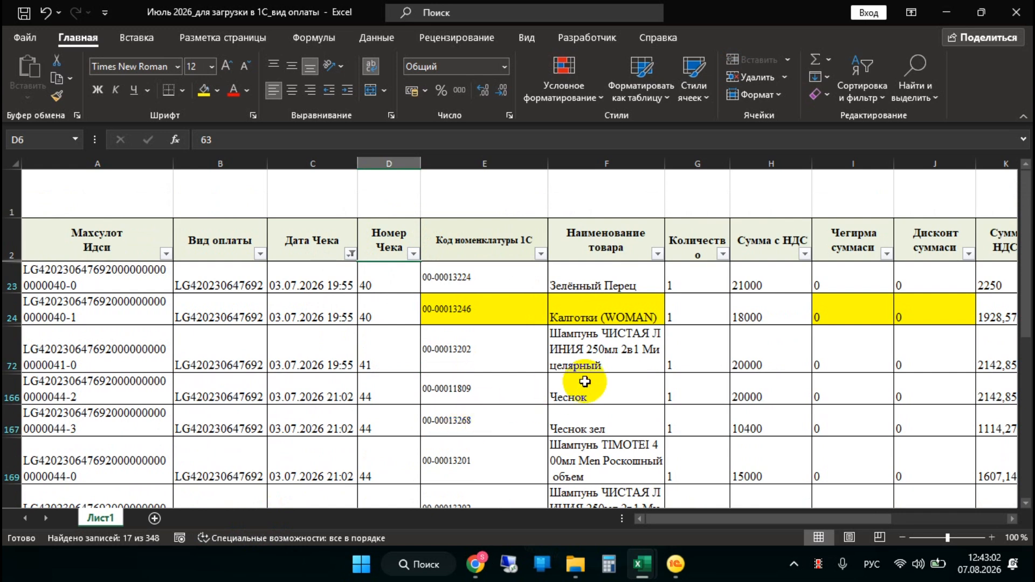
Select all filtered amounts in «Сумма с НДС» from H23 down and format them with thousands separators and two decimals
{"action": "left_click", "coordinate": [753, 283]}
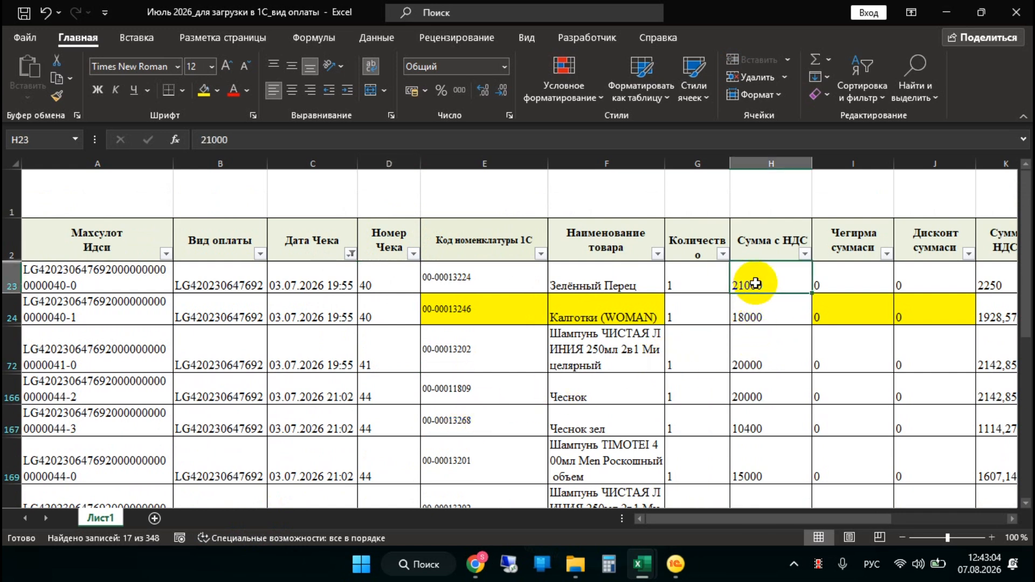
{"action": "key", "text": "ctrl+shift+Down"}
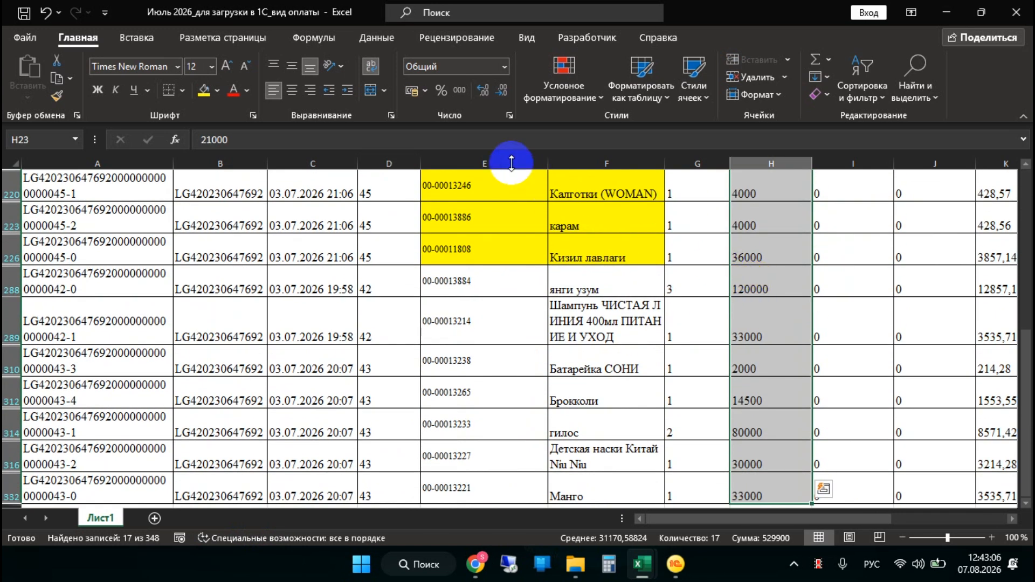
{"action": "left_click", "coordinate": [460, 90]}
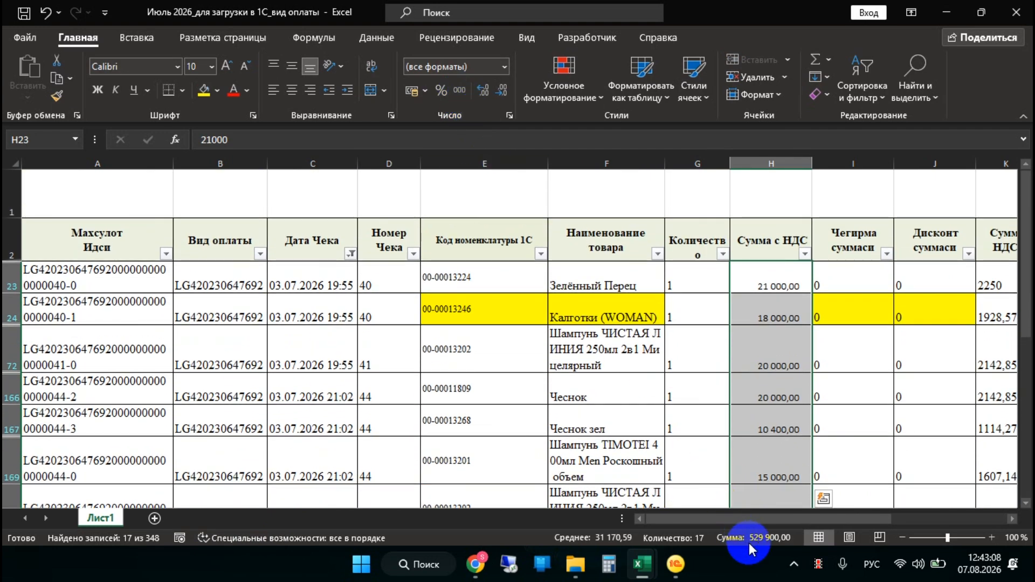
Switch to 1C, open the retail sales report dated 03.07.2026 and examine its total and goods lines
{"action": "left_click", "coordinate": [675, 563]}
{"action": "left_click", "coordinate": [538, 305]}
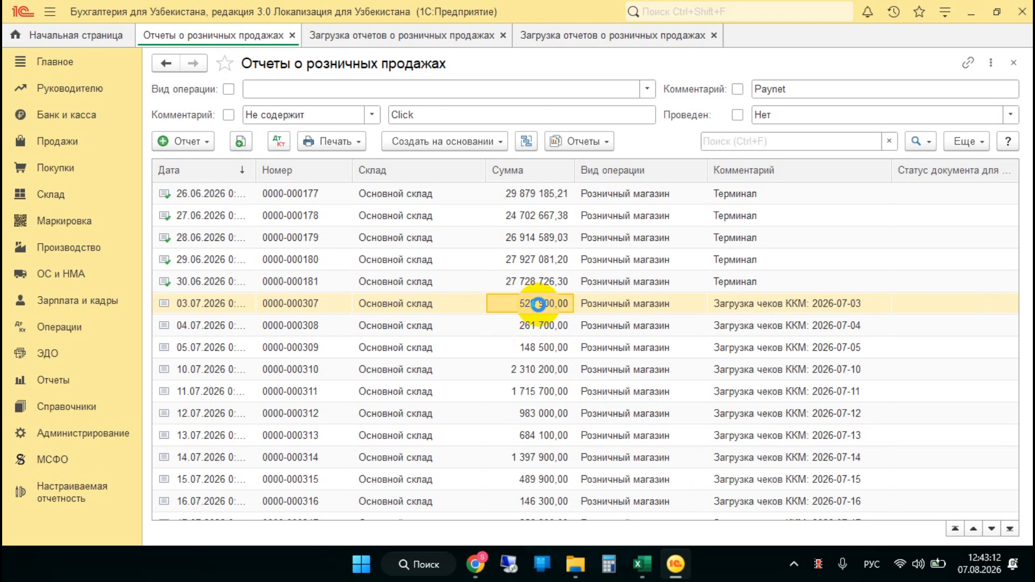
{"action": "double_click", "coordinate": [539, 305]}
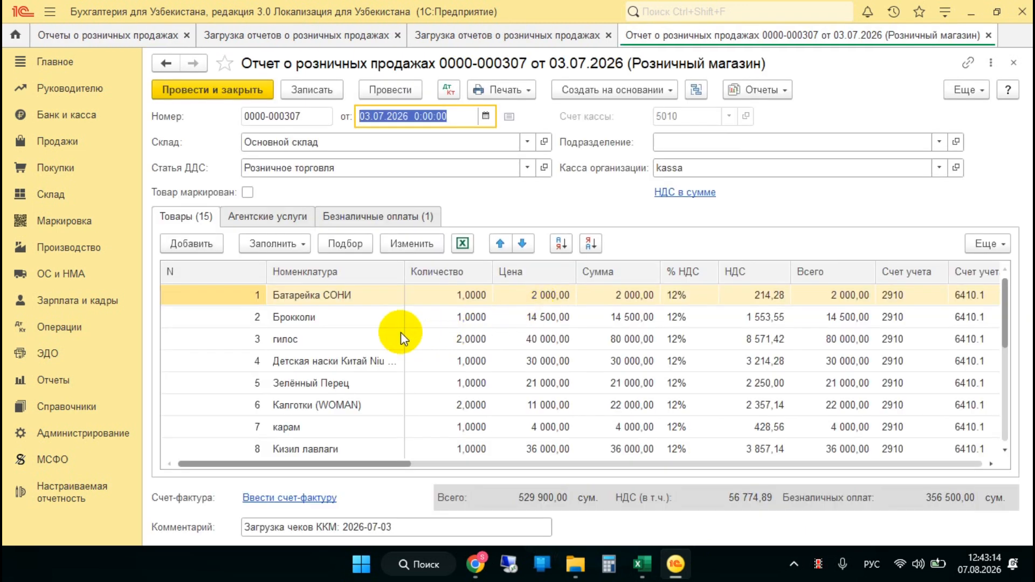
{"action": "scroll", "coordinate": [363, 324], "scroll_direction": "down", "scroll_amount": 3}
{"action": "scroll", "coordinate": [364, 324], "scroll_direction": "up", "scroll_amount": 3}
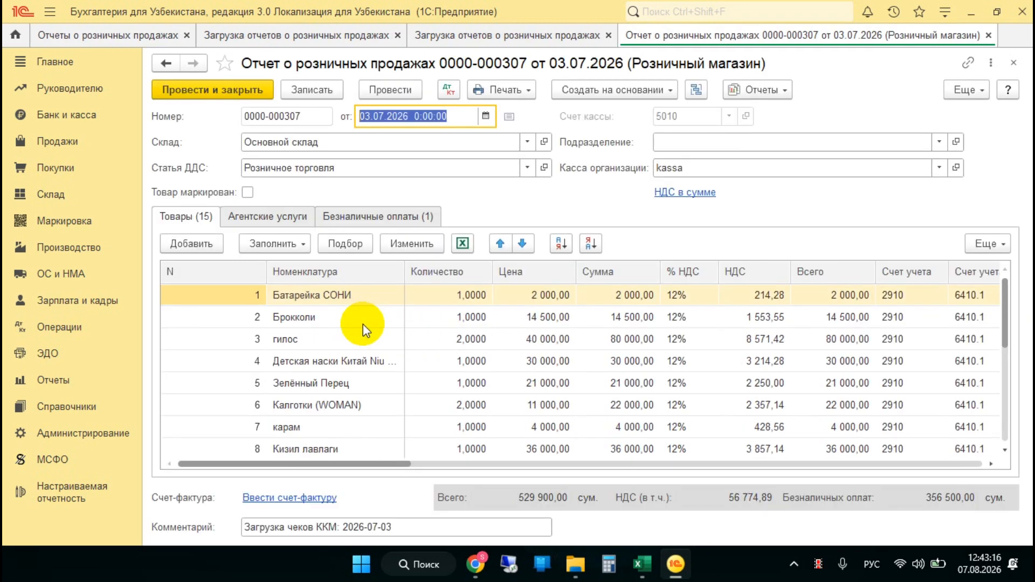
Examine the quantity, price, amount and VAT of the last goods line, «янги узум», in the retail sales report
{"action": "scroll", "coordinate": [364, 324], "scroll_direction": "down", "scroll_amount": 3}
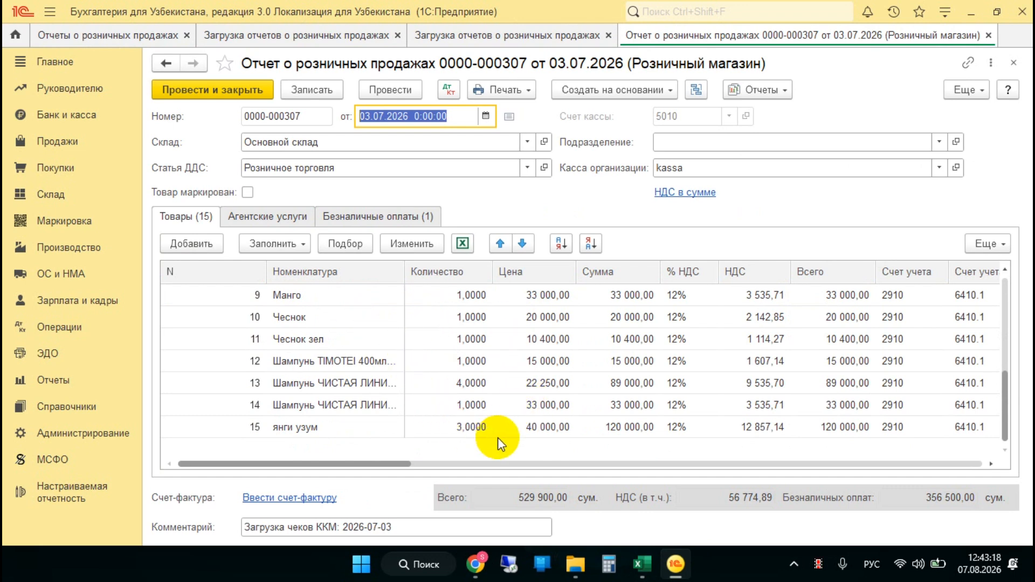
{"action": "left_click", "coordinate": [629, 431]}
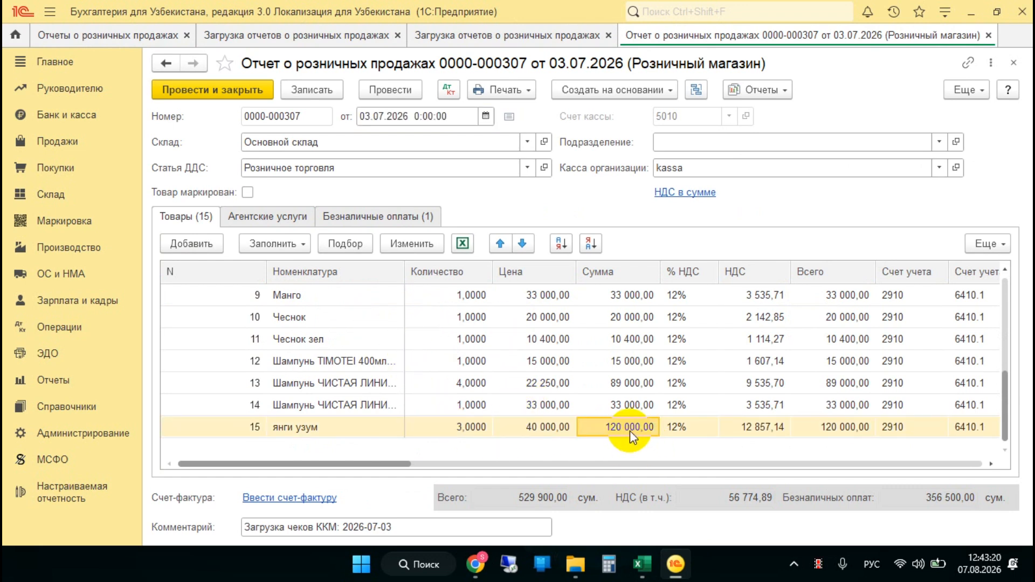
{"action": "left_click", "coordinate": [474, 429]}
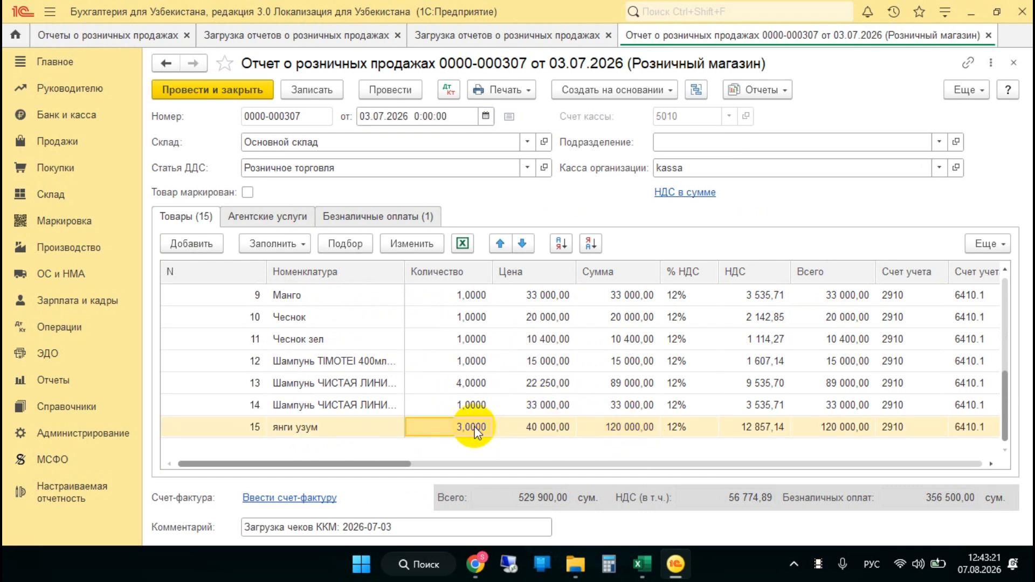
{"action": "left_click", "coordinate": [536, 427]}
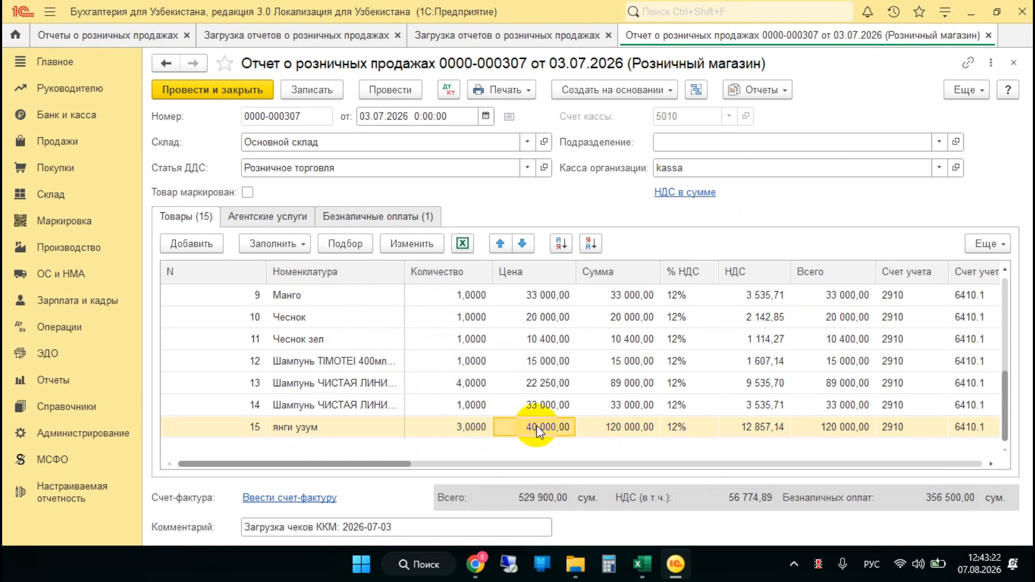
{"action": "left_click", "coordinate": [738, 427]}
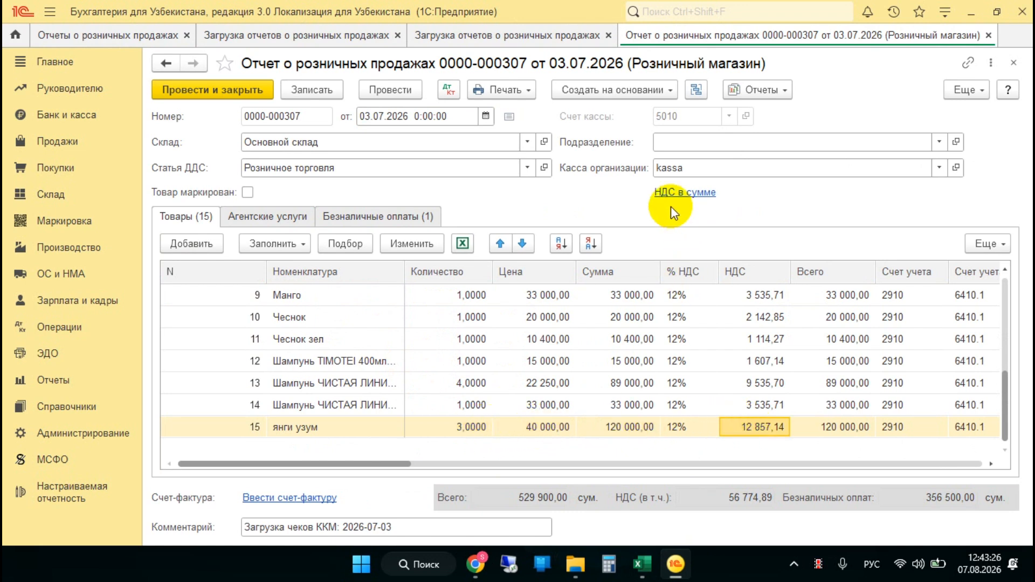
Switch to the July 2026 workbook in Excel and format the filtered «Банк карта» amounts from M23 down with thousands separators and two decimals
{"action": "left_click", "coordinate": [644, 569]}
{"action": "left_click", "coordinate": [670, 517]}
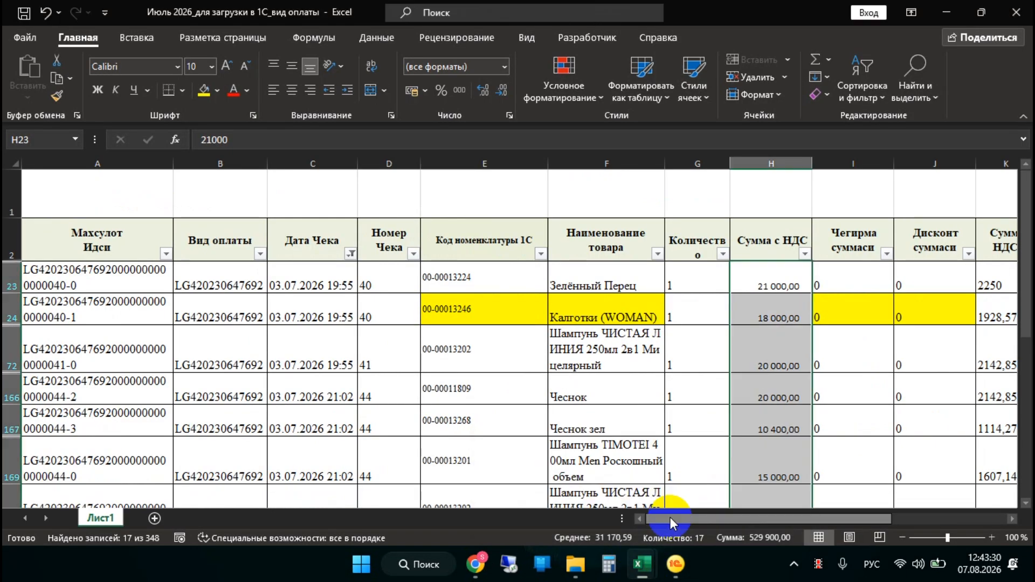
{"action": "left_click_drag", "start_coordinate": [739, 518], "coordinate": [835, 515]}
{"action": "left_click", "coordinate": [625, 290]}
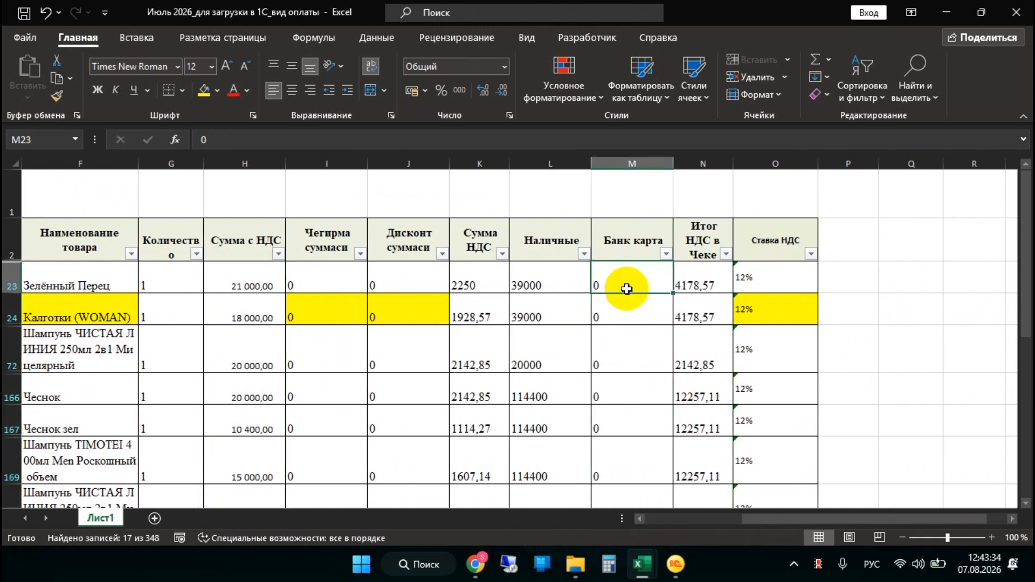
{"action": "key", "text": "ctrl+shift+Down"}
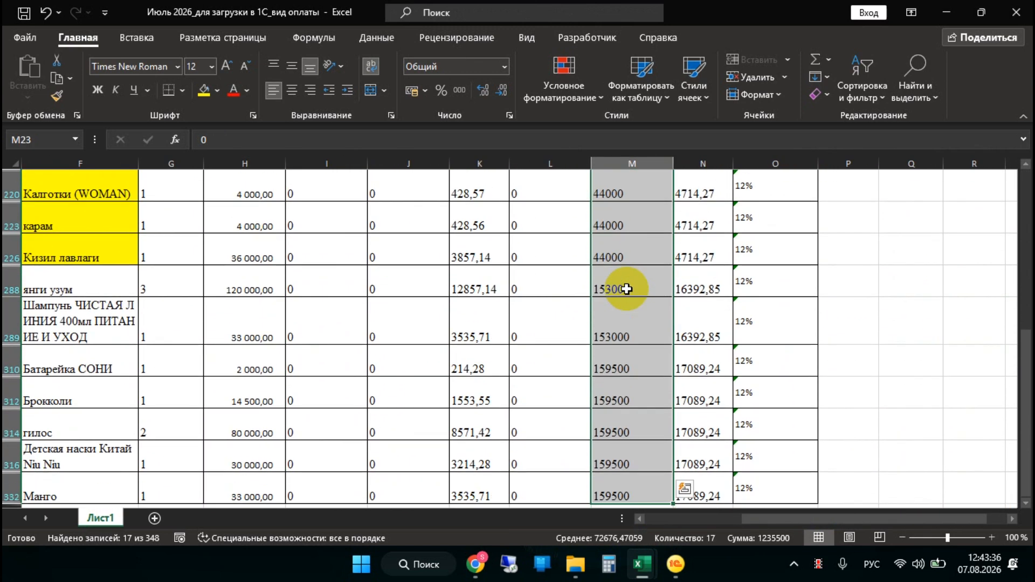
{"action": "left_click", "coordinate": [462, 91]}
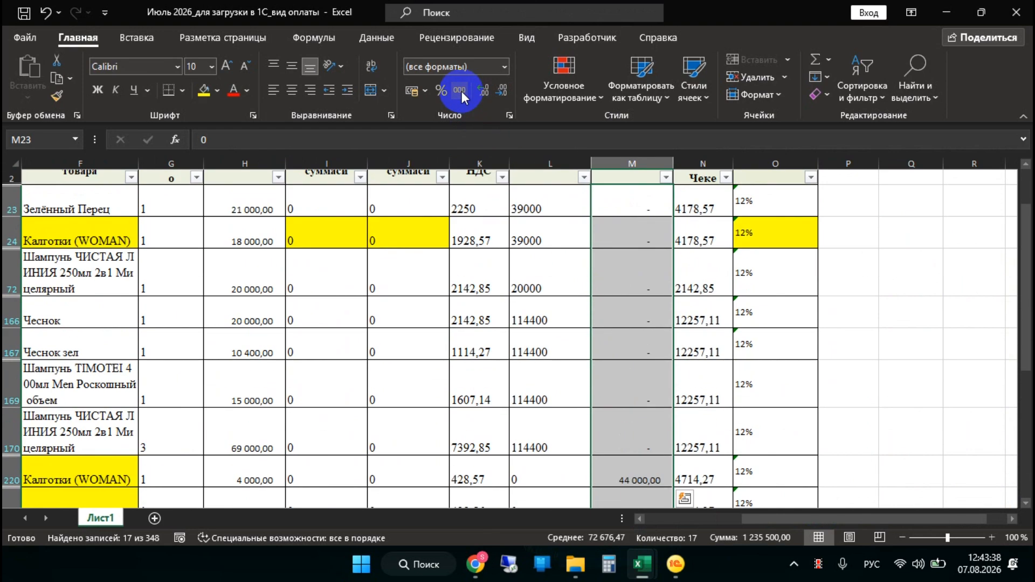
Review the «Банк карта» column for amounts repeated within a receipt, selecting the last receipt's rows M310 to M332 to see their sum
{"action": "scroll", "coordinate": [617, 253], "scroll_direction": "down", "scroll_amount": 4}
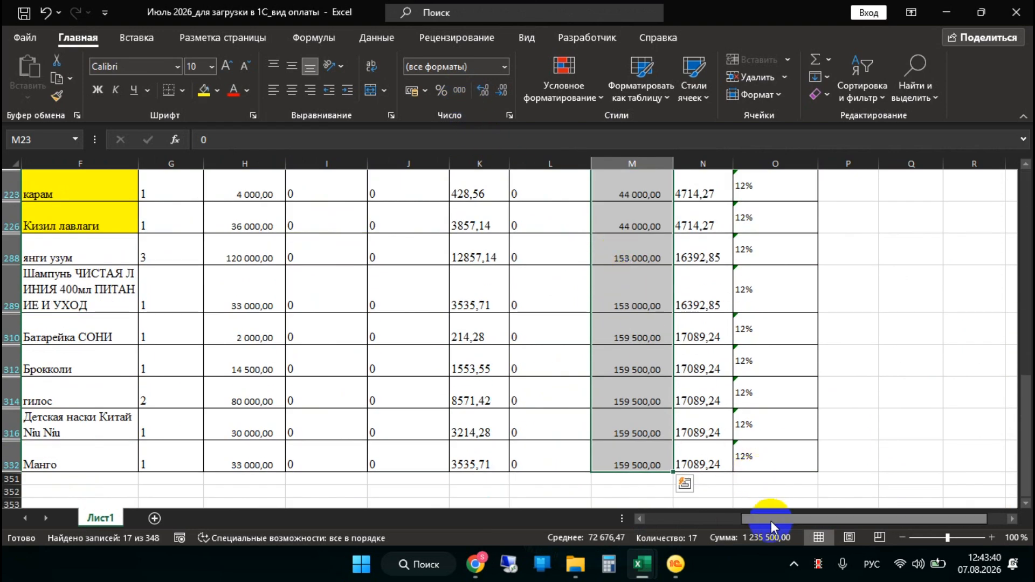
{"action": "scroll", "coordinate": [694, 393], "scroll_direction": "up", "scroll_amount": 4}
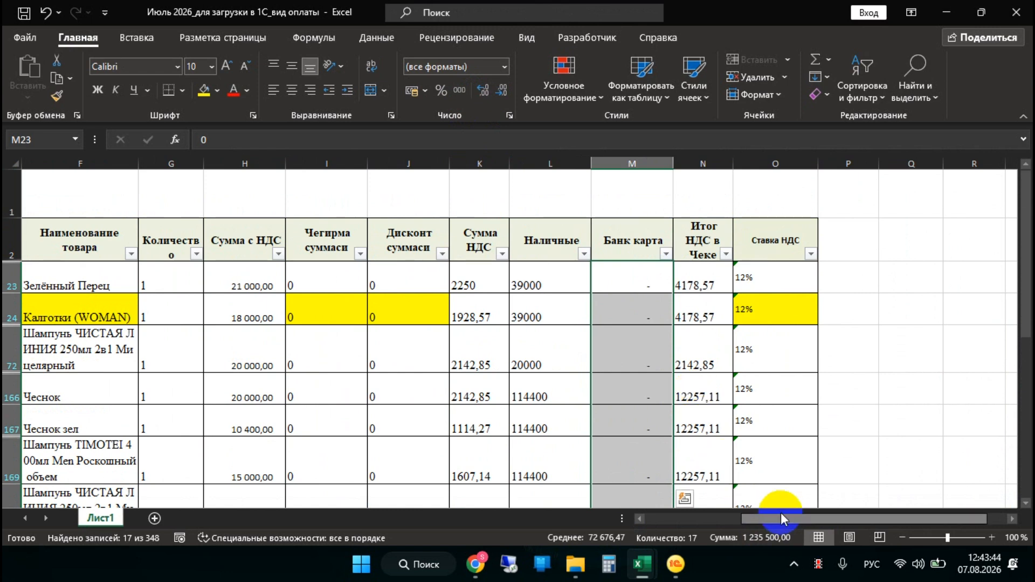
{"action": "mouse_move", "coordinate": [780, 519]}
{"action": "left_mouse_down"}
{"action": "mouse_move", "coordinate": [681, 520]}
{"action": "mouse_move", "coordinate": [761, 518]}
{"action": "left_mouse_up"}
{"action": "scroll", "coordinate": [774, 404], "scroll_direction": "down", "scroll_amount": 5}
{"action": "scroll", "coordinate": [775, 404], "scroll_direction": "down", "scroll_amount": 1}
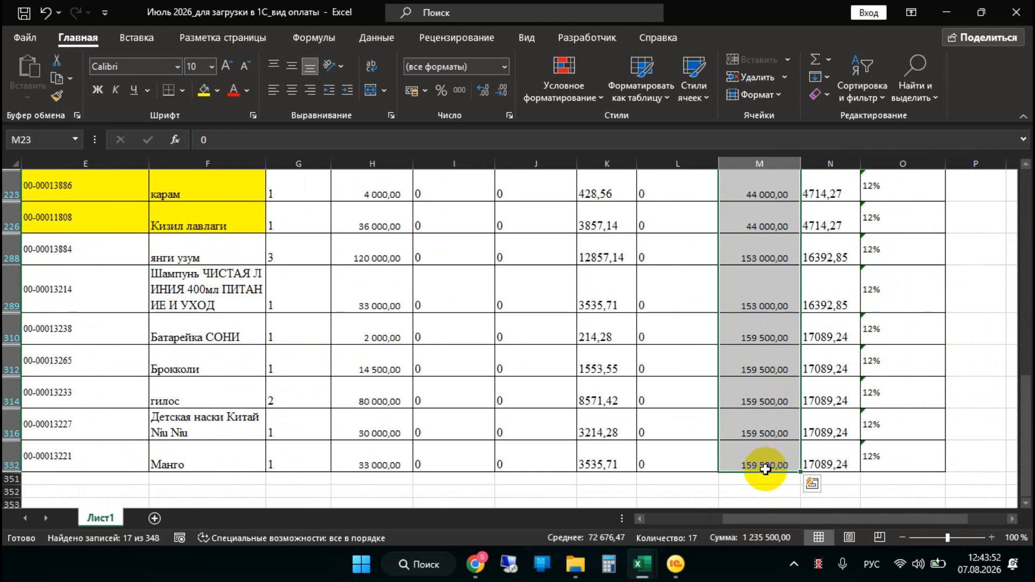
{"action": "left_click", "coordinate": [749, 542]}
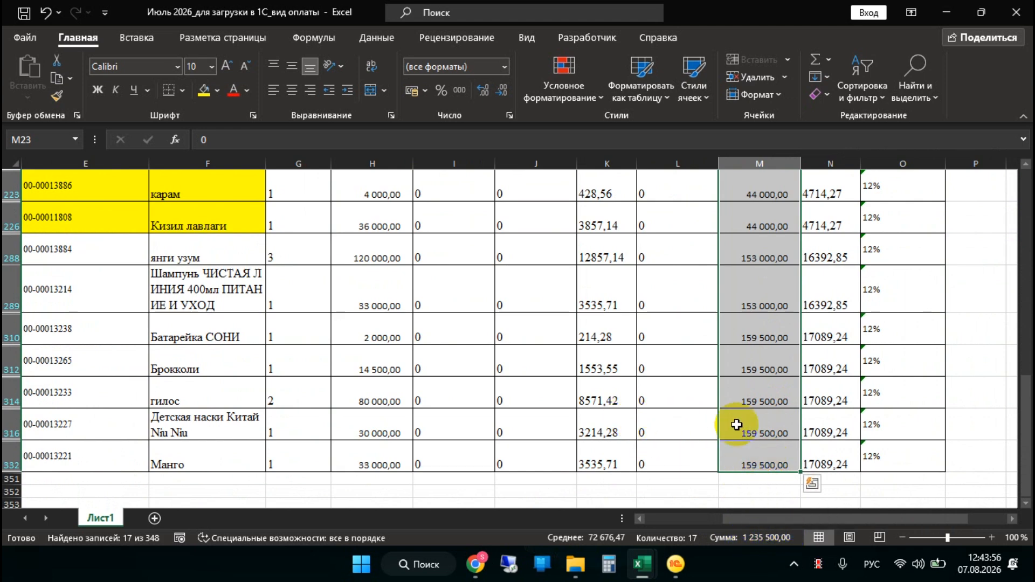
{"action": "left_click", "coordinate": [763, 369]}
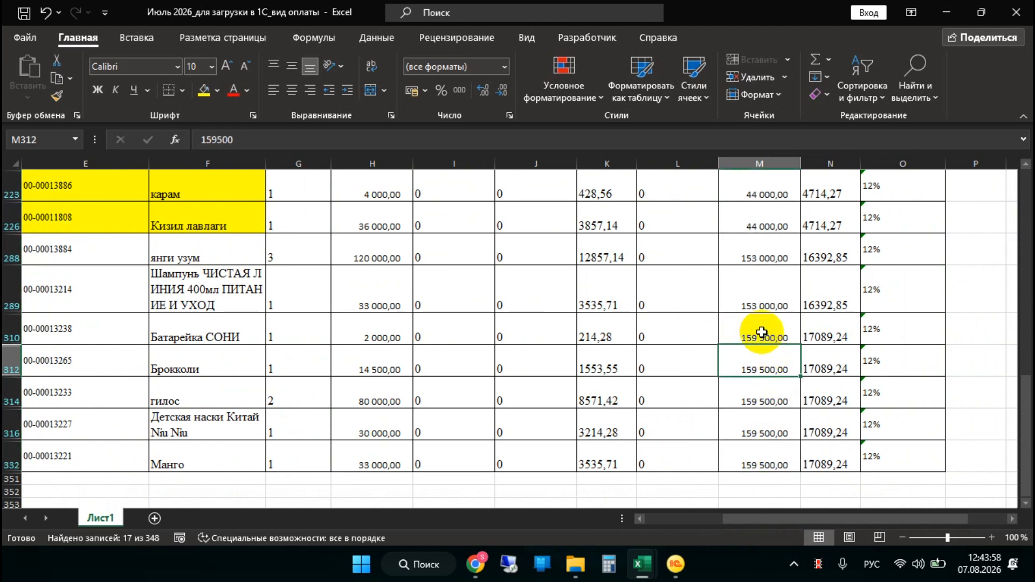
{"action": "right_click", "coordinate": [757, 332]}
{"action": "key", "text": "Escape"}
{"action": "left_click_drag", "start_coordinate": [717, 328], "coordinate": [744, 464]}
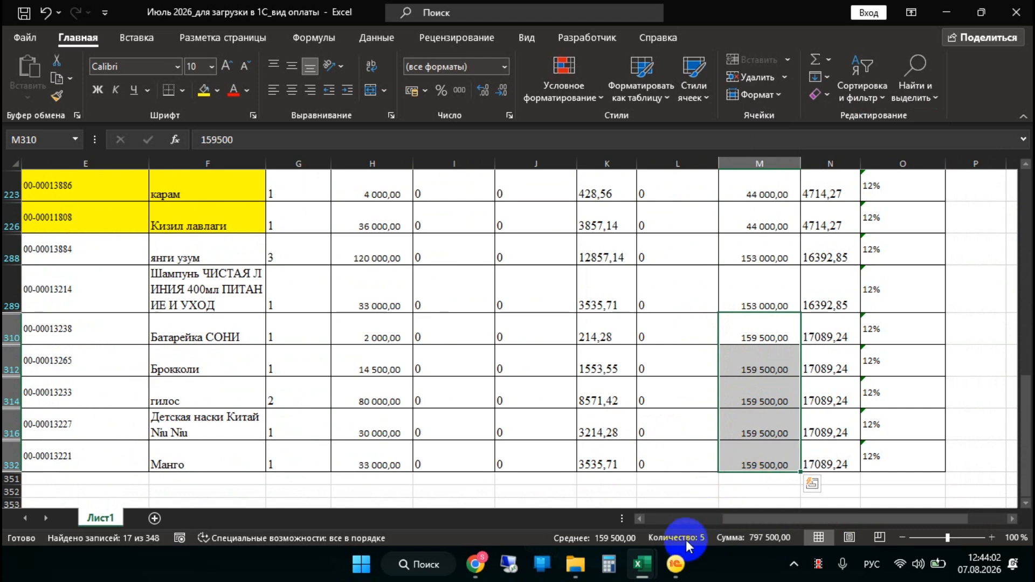
Select one «Банк карта» amount per card-paid receipt, cells M310, M288 and M226 together, to read their sum
{"action": "left_click", "coordinate": [770, 341]}
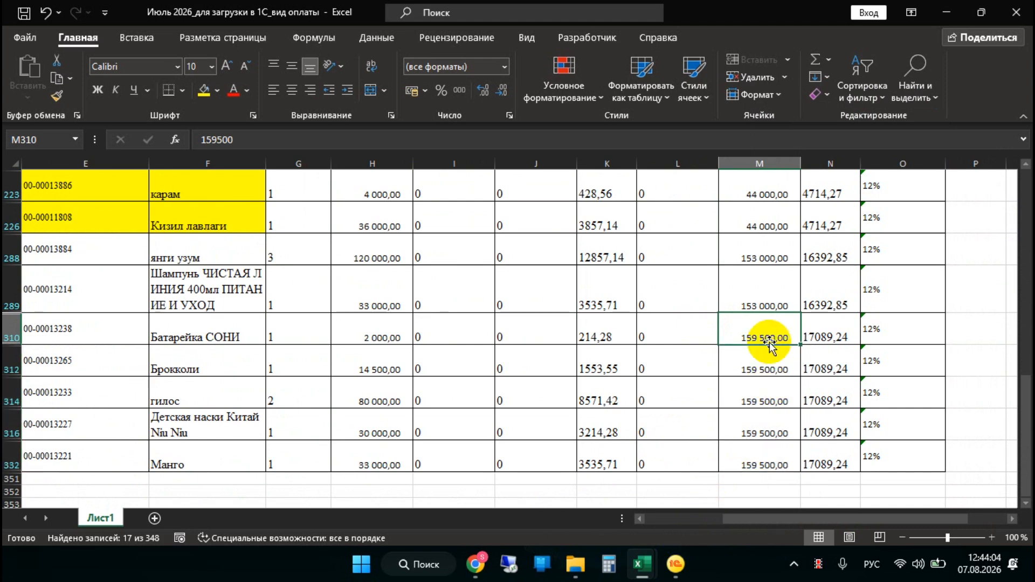
{"action": "left_click", "coordinate": [763, 254], "text": "ctrl"}
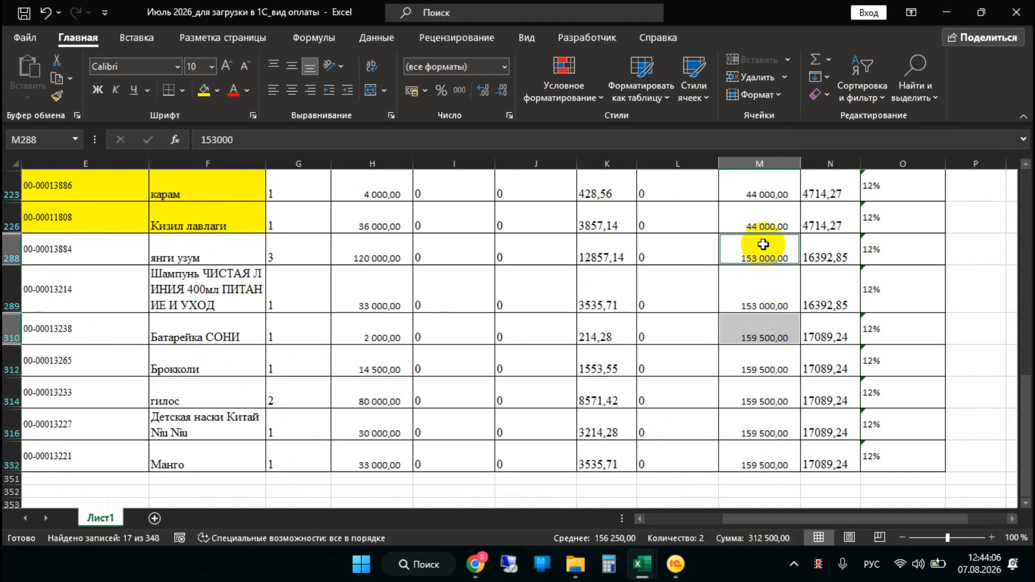
{"action": "left_click", "coordinate": [767, 221], "text": "ctrl"}
{"action": "scroll", "coordinate": [771, 253], "scroll_direction": "up", "scroll_amount": 1}
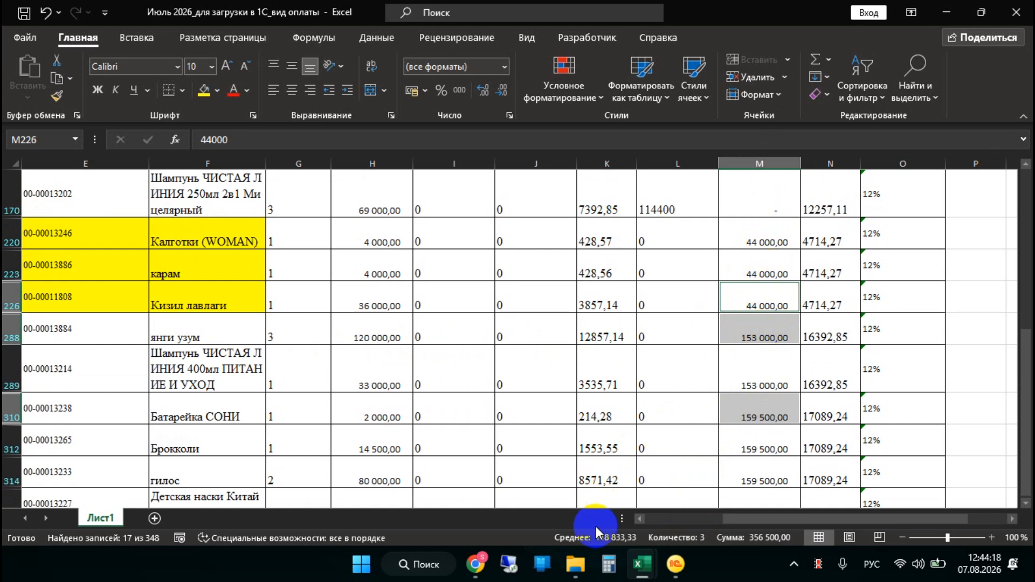
Switch to 1C, view the report's cashless payments, and return to the July workbook in Excel to compare the selected sum
{"action": "left_click", "coordinate": [675, 564]}
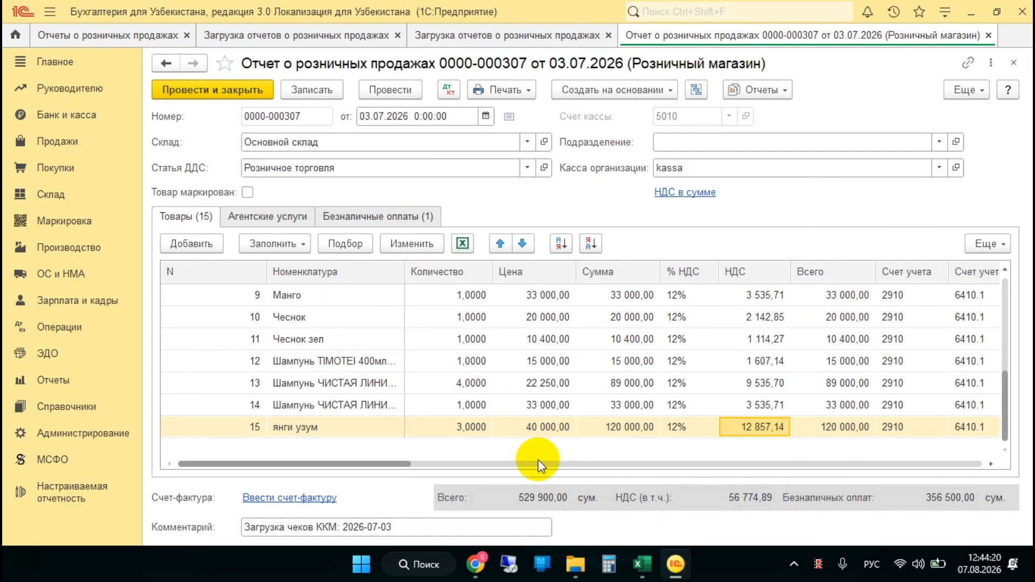
{"action": "left_click", "coordinate": [398, 216]}
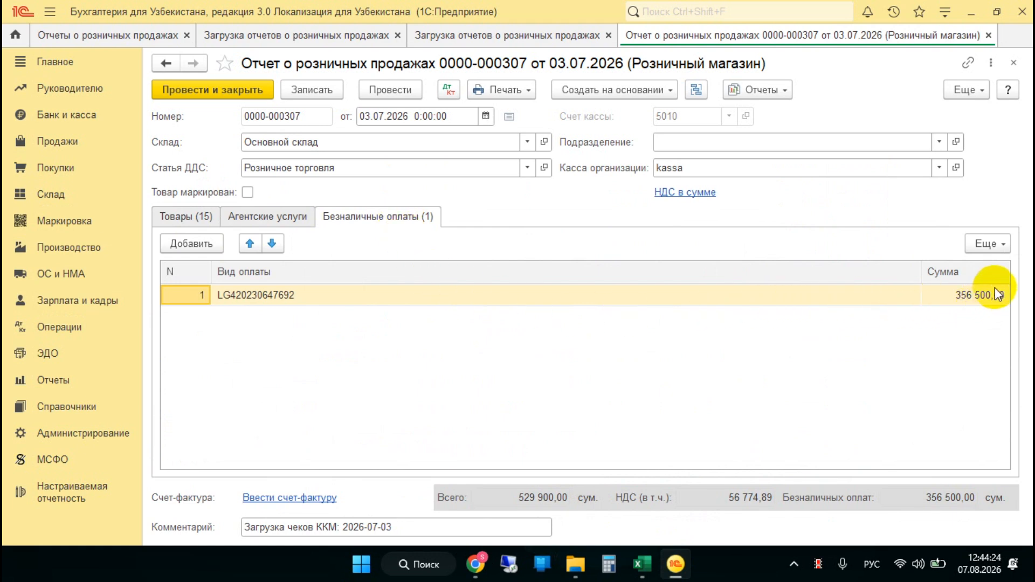
{"action": "mouse_move", "coordinate": [639, 561]}
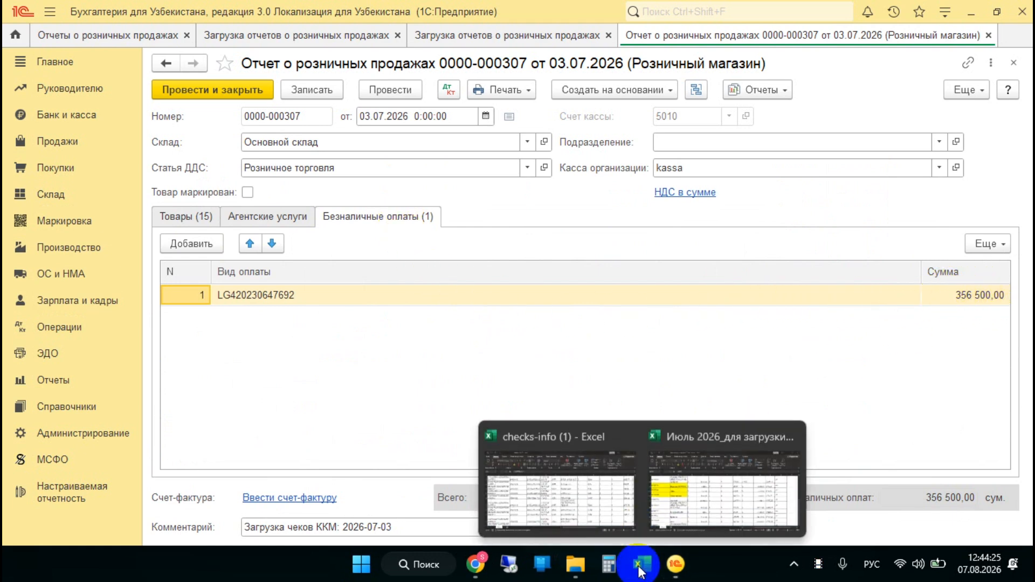
{"action": "left_click", "coordinate": [694, 515]}
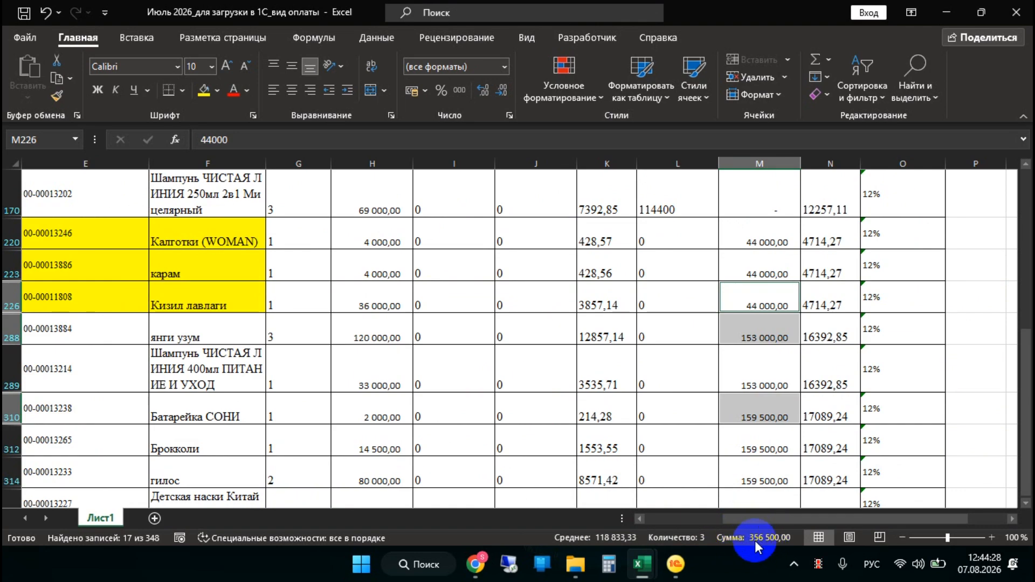
Select all filtered «Сумма НДС» values from K23 down and format them with thousands separators and two decimals
{"action": "left_click_drag", "start_coordinate": [766, 523], "coordinate": [702, 515]}
{"action": "scroll", "coordinate": [699, 486], "scroll_direction": "up", "scroll_amount": 3}
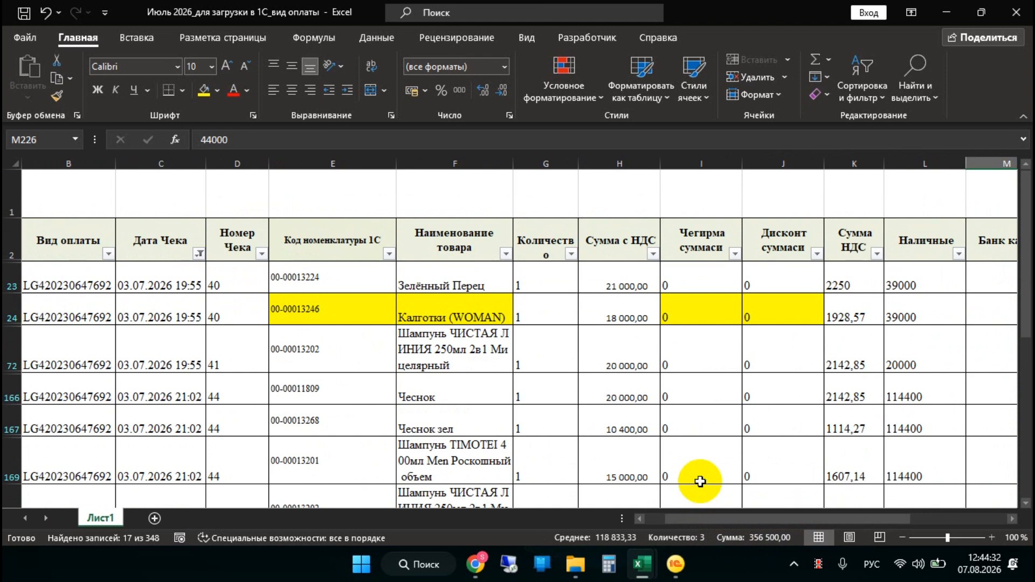
{"action": "left_click", "coordinate": [848, 282]}
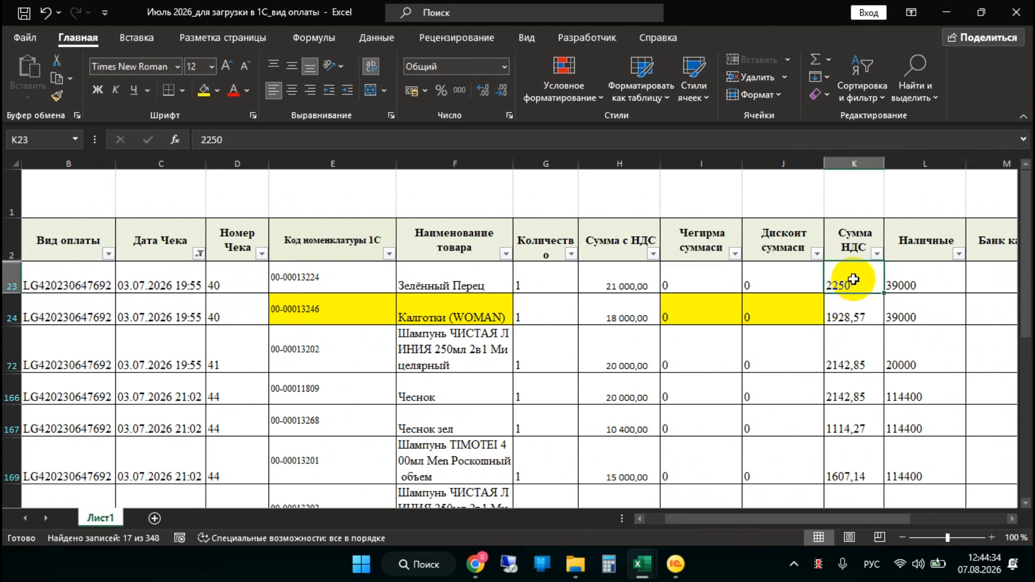
{"action": "key", "text": "ctrl+shift+Down"}
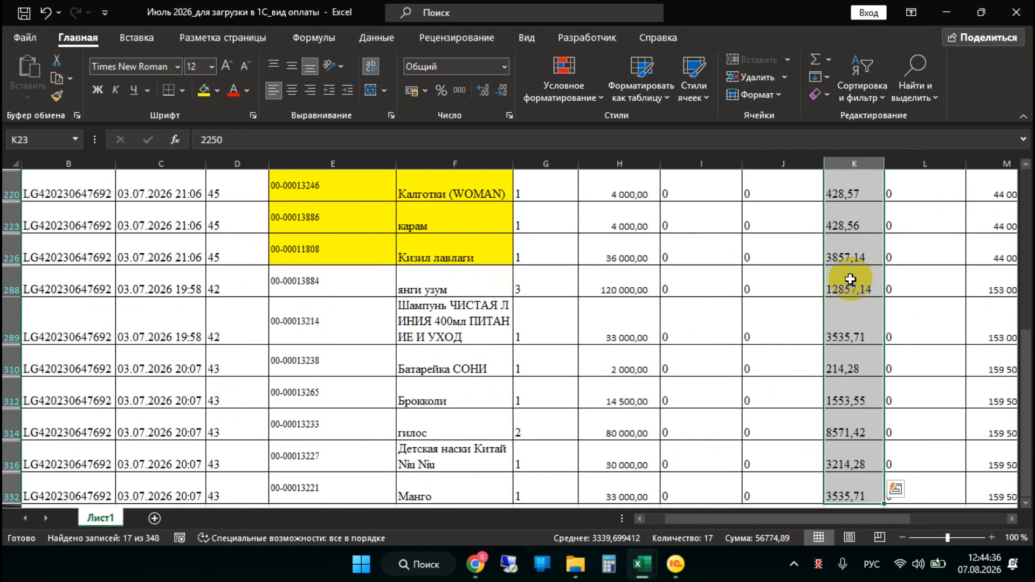
{"action": "left_click", "coordinate": [459, 93]}
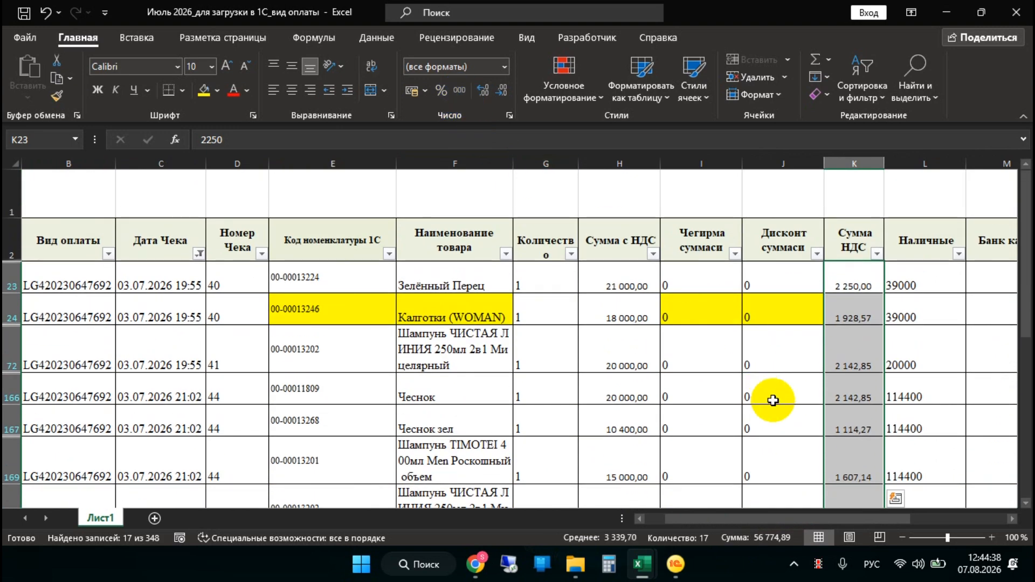
Switch to 1C and check the report's VAT total against the workbook, then review its goods lines
{"action": "left_click", "coordinate": [676, 564]}
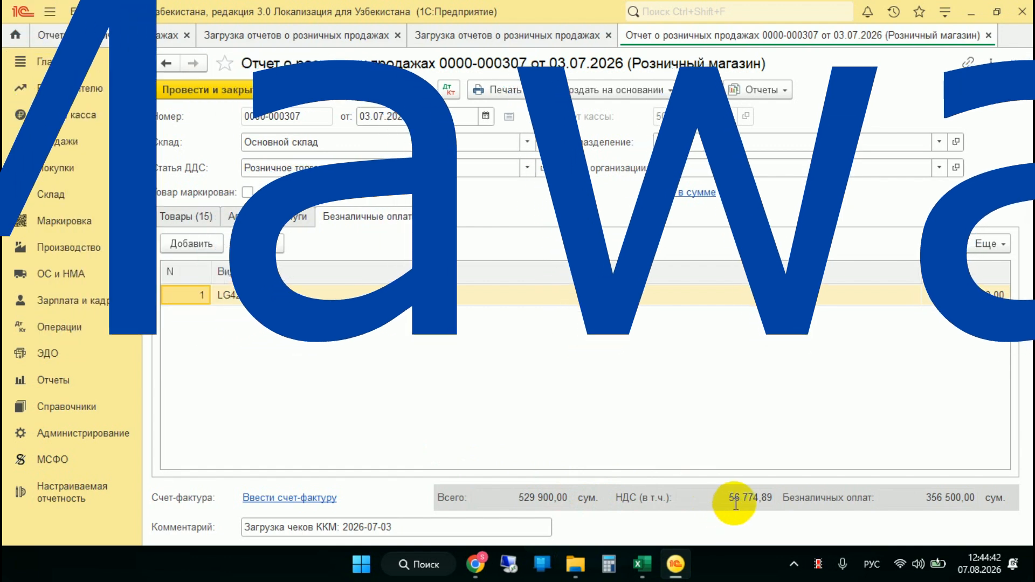
{"action": "left_click", "coordinate": [735, 497]}
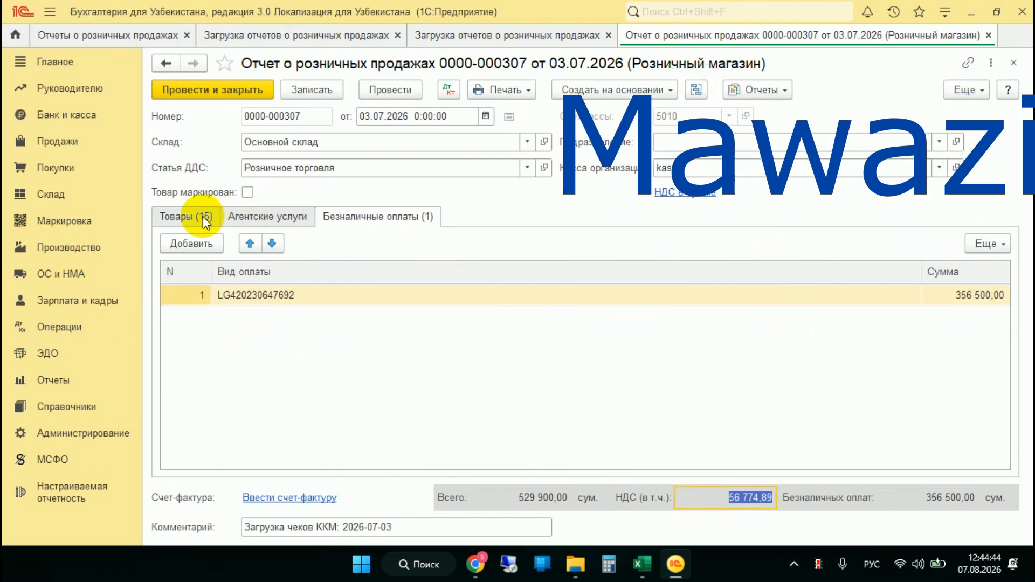
{"action": "left_click", "coordinate": [204, 216]}
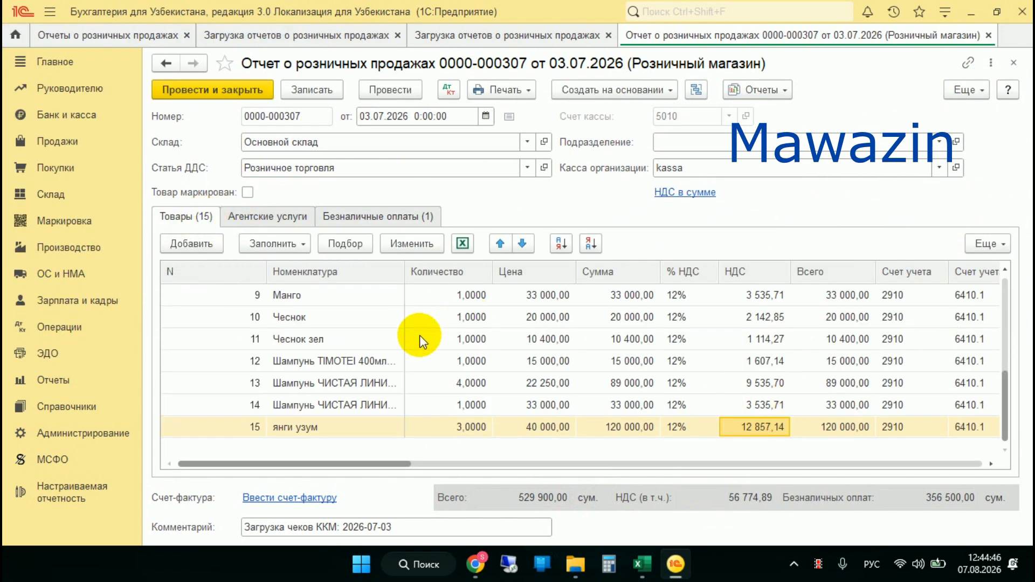
{"action": "scroll", "coordinate": [473, 358], "scroll_direction": "up", "scroll_amount": 3}
{"action": "scroll", "coordinate": [473, 358], "scroll_direction": "down", "scroll_amount": 3}
{"action": "scroll", "coordinate": [474, 358], "scroll_direction": "up", "scroll_amount": 3}
{"action": "scroll", "coordinate": [473, 358], "scroll_direction": "down", "scroll_amount": 3}
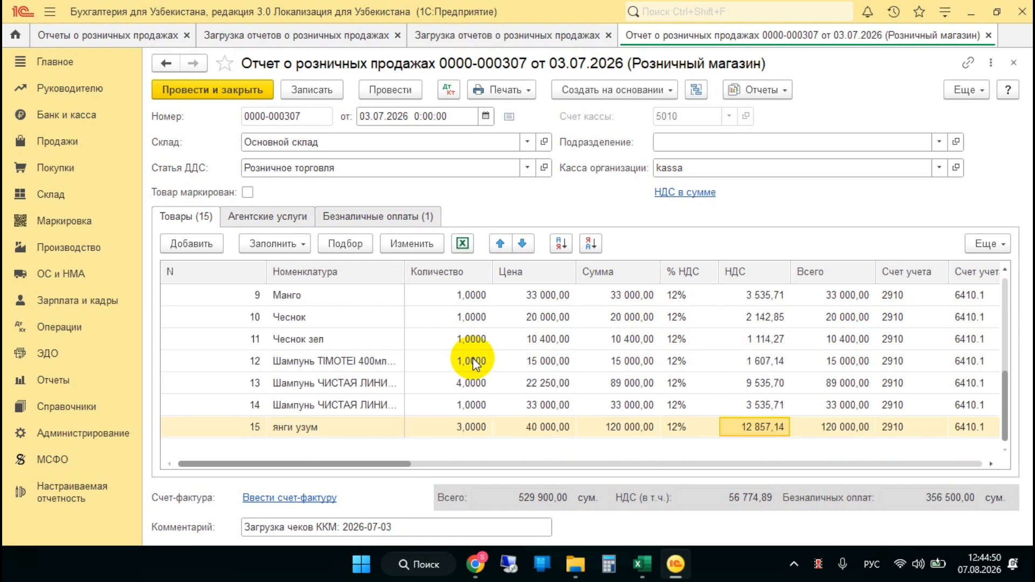
Switch back to the July workbook in Excel and compare the «Код номенклатуры 1С» codes with the «Наименование товара» product names
{"action": "mouse_move", "coordinate": [645, 567]}
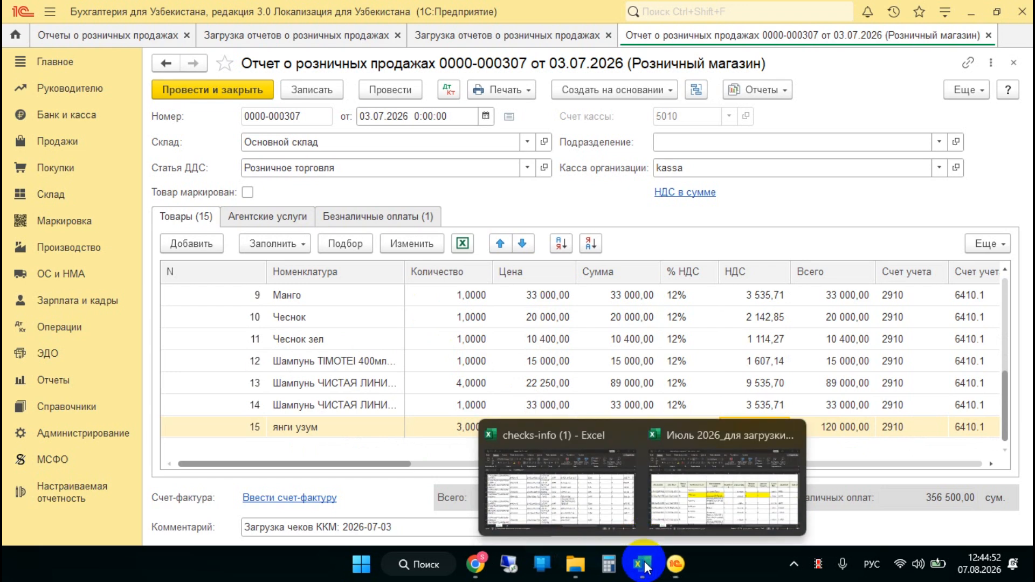
{"action": "left_click", "coordinate": [679, 488]}
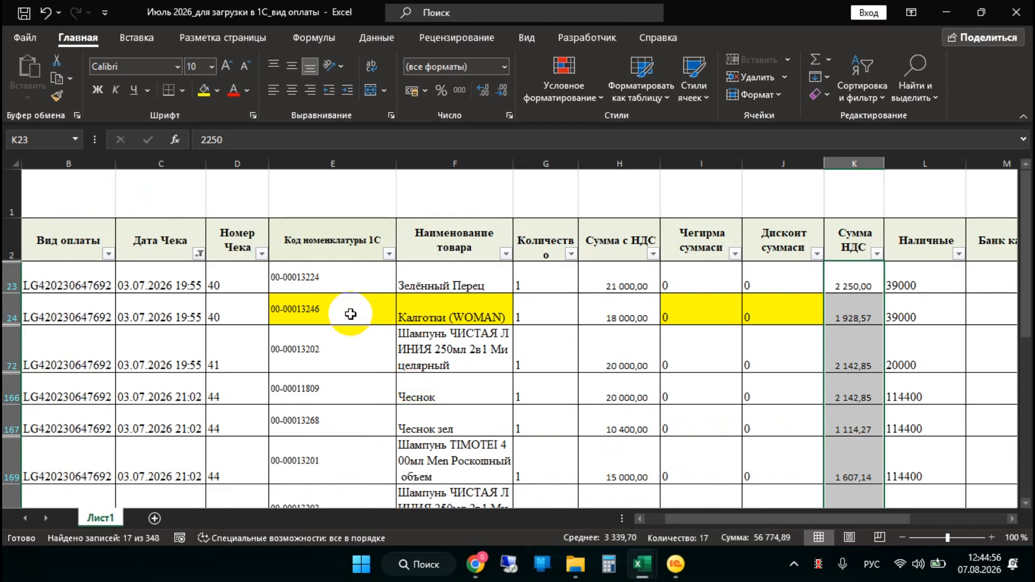
{"action": "left_click_drag", "start_coordinate": [329, 277], "coordinate": [331, 448]}
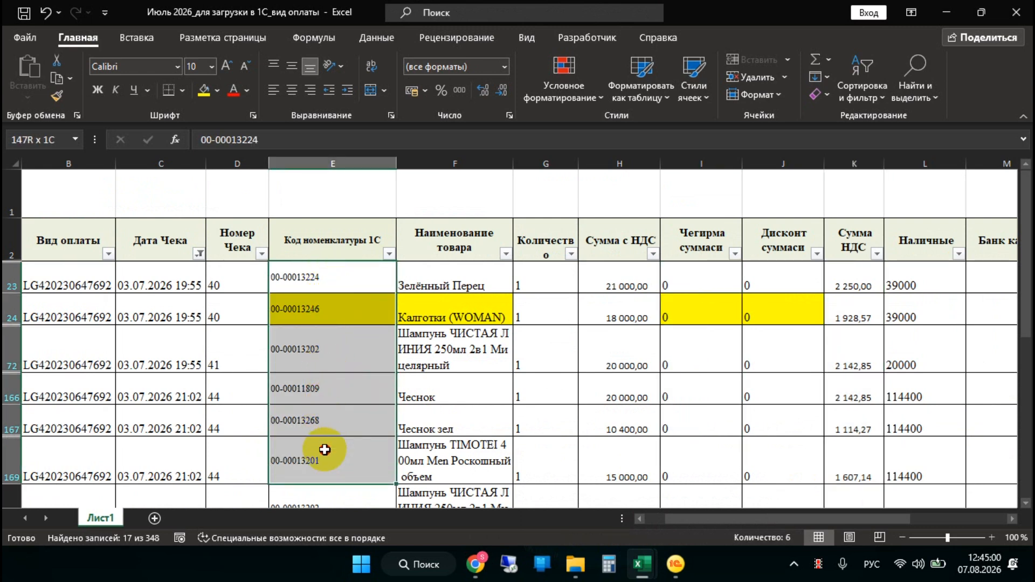
{"action": "left_click_drag", "start_coordinate": [430, 295], "coordinate": [427, 452]}
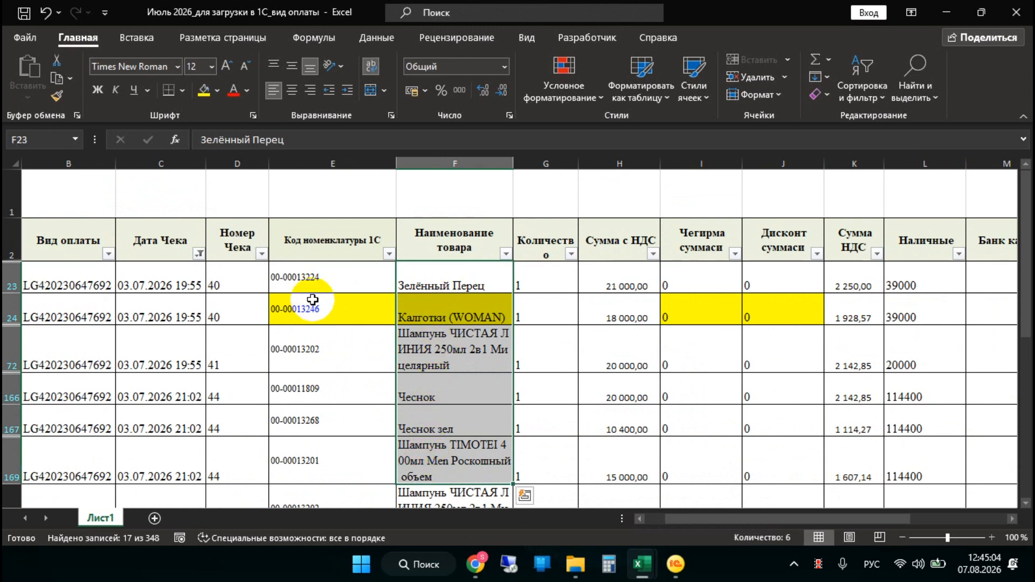
{"action": "left_click_drag", "start_coordinate": [342, 286], "coordinate": [334, 430]}
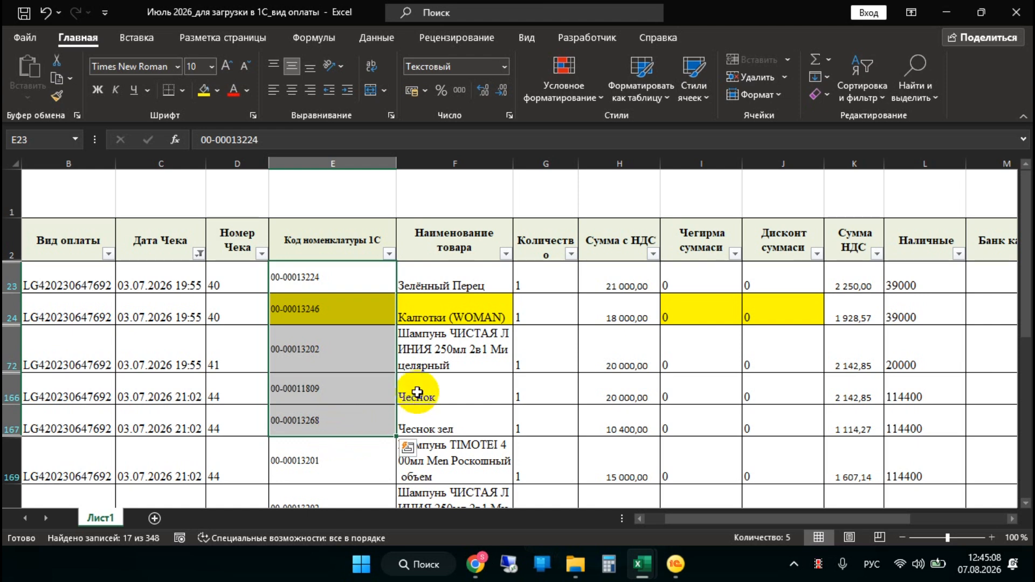
{"action": "left_click_drag", "start_coordinate": [438, 275], "coordinate": [447, 424]}
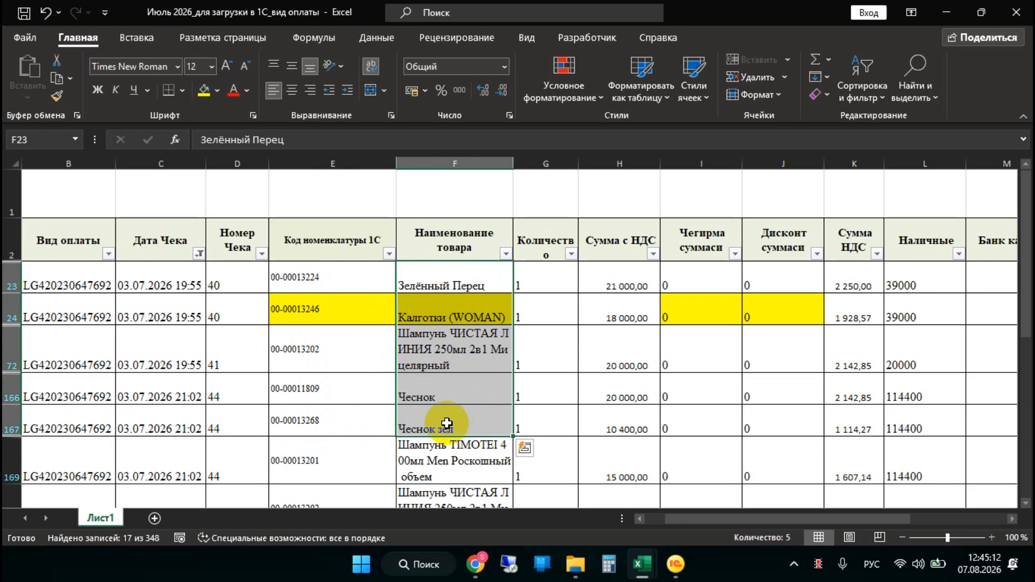
{"action": "scroll", "coordinate": [447, 424], "scroll_direction": "down", "scroll_amount": 5}
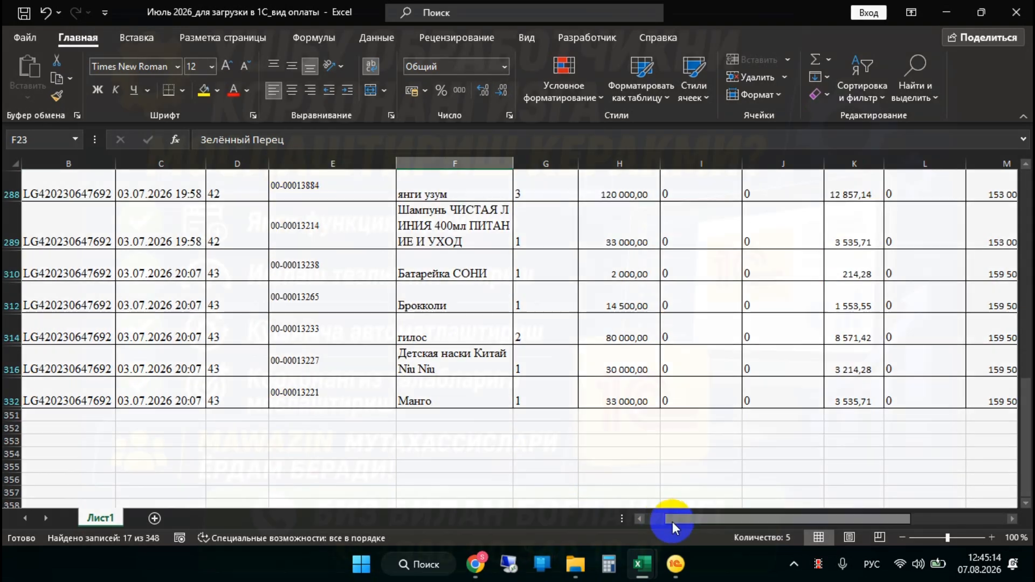